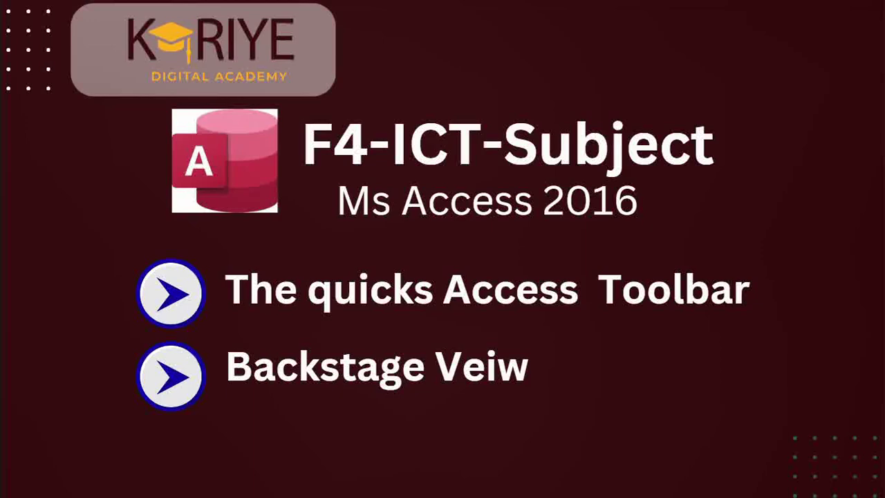
- Exit the full-screen Canva presentation of the F4-ICT-Subject Ms Access 2016 slide
key("Escape")
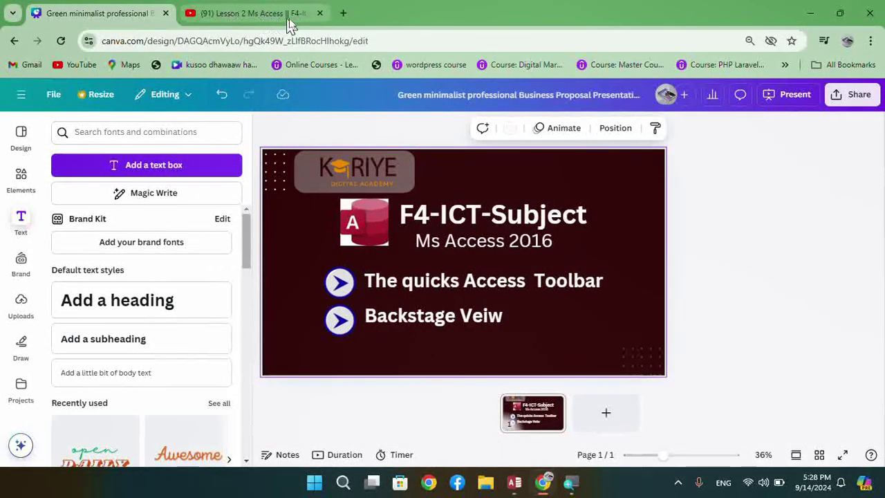
- Close the YouTube lesson tab and start a fresh browser tab
left_click(328, 19)
left_click(320, 13)
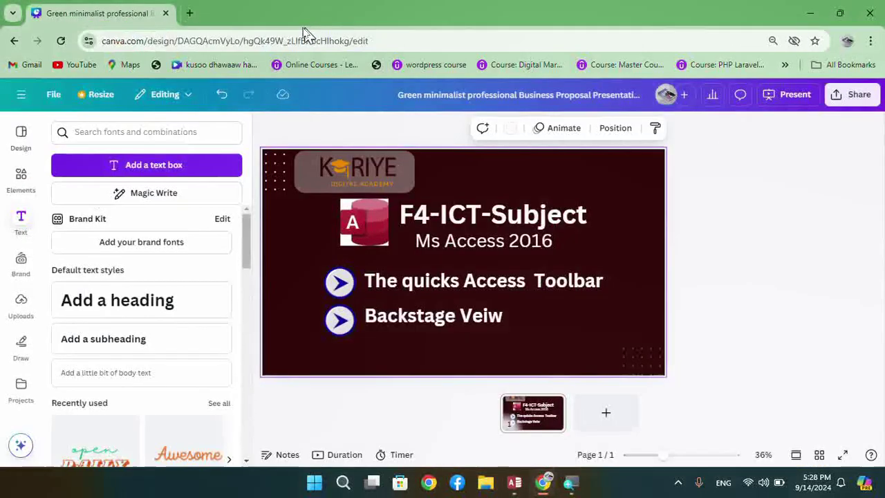
left_click(188, 13)
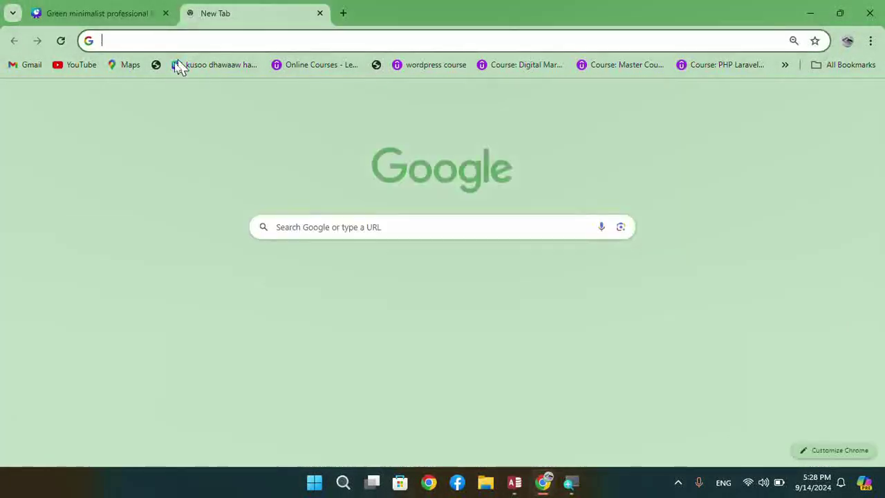
- On YouTube, search for 'koriye digital academy' from the recent searches
left_click(75, 64)
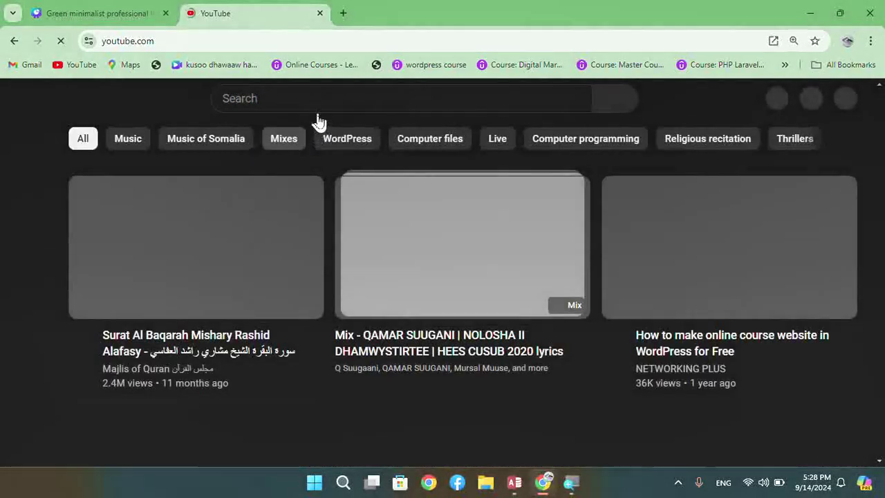
left_click(296, 104)
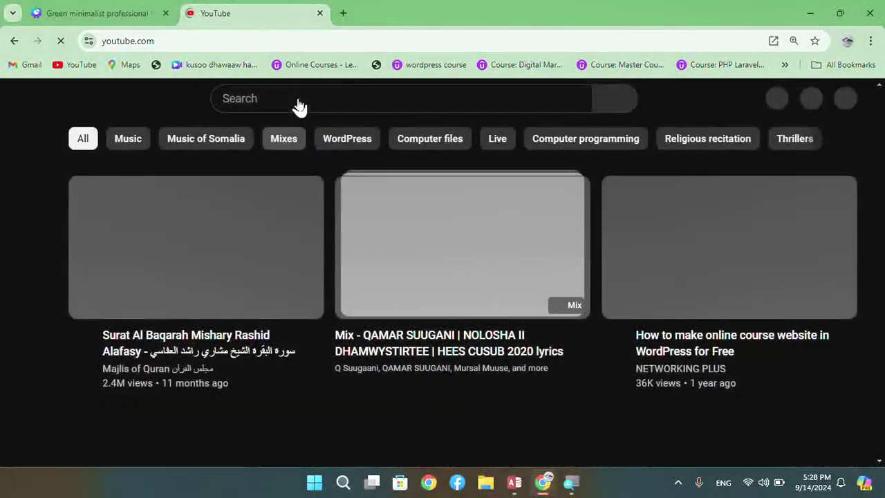
left_click(272, 97)
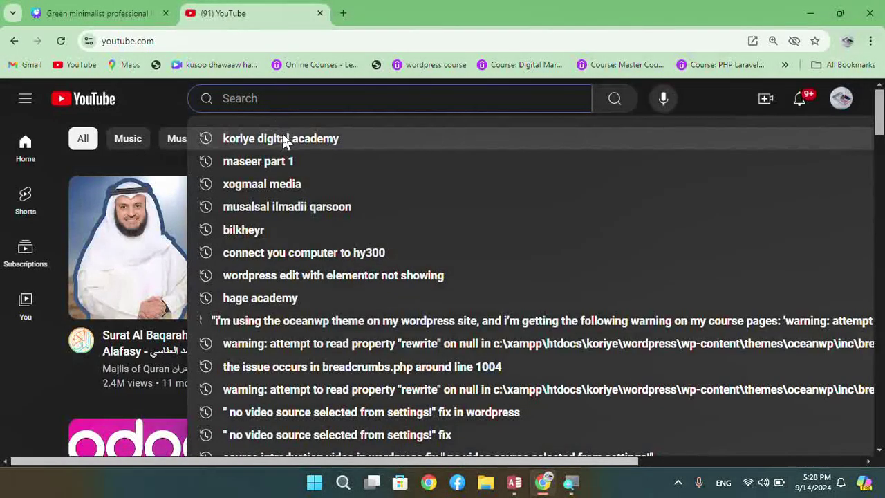
left_click(274, 140)
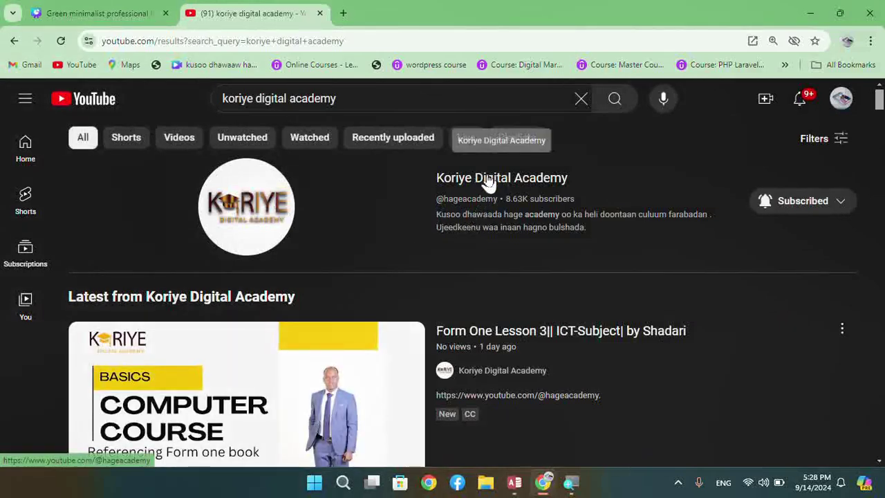
- Go to the Koriye Digital Academy channel and show its Playlists tab
left_click(466, 180)
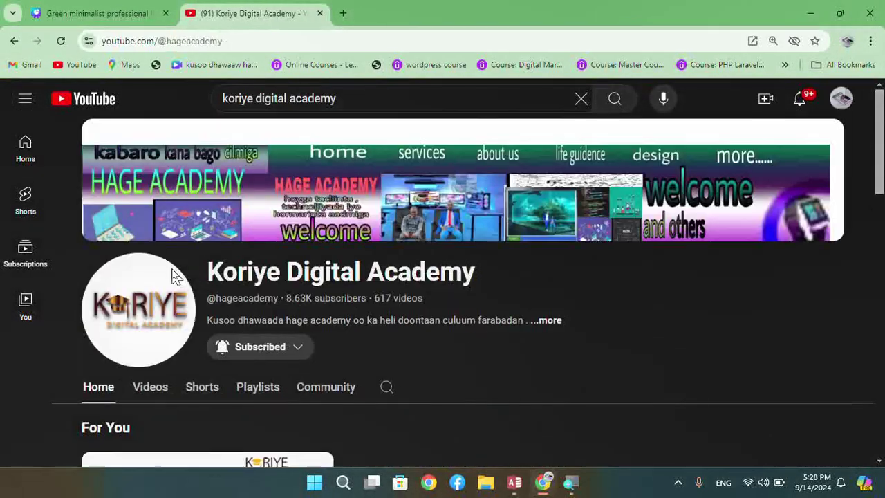
scroll(276, 270, "down", 2)
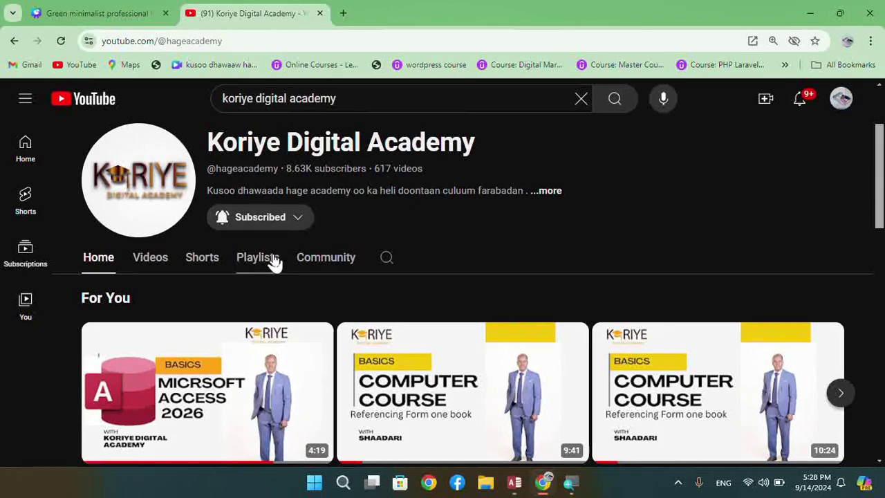
left_click(268, 261)
- Scroll through the channel's playlists, such as Integration Exercises and Microsoft word 2010
scroll(290, 302, "down", 3)
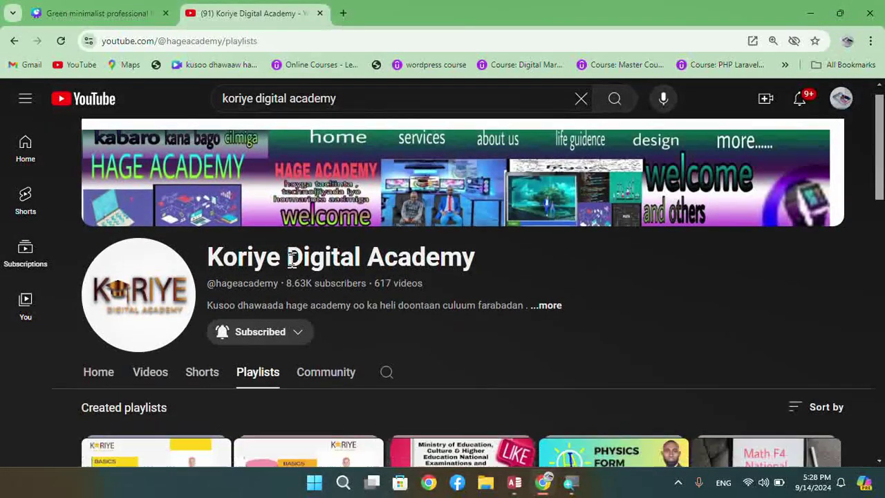
scroll(291, 302, "down", 1)
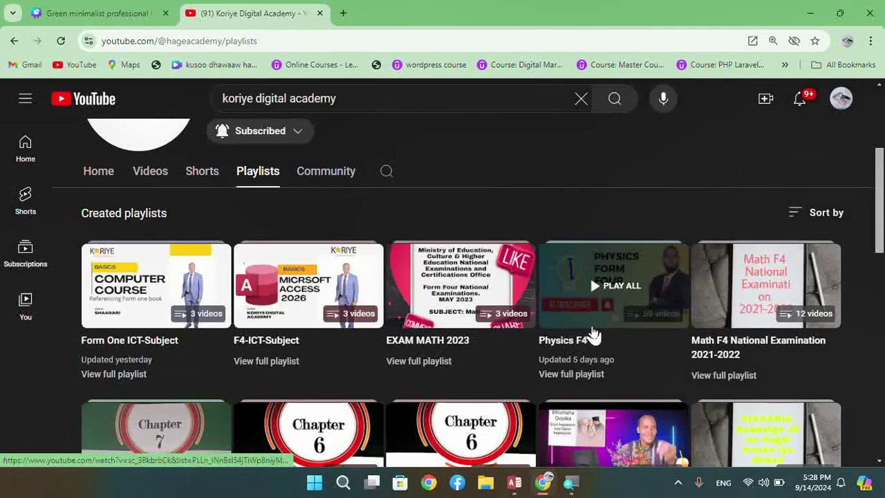
scroll(593, 335, "down", 2)
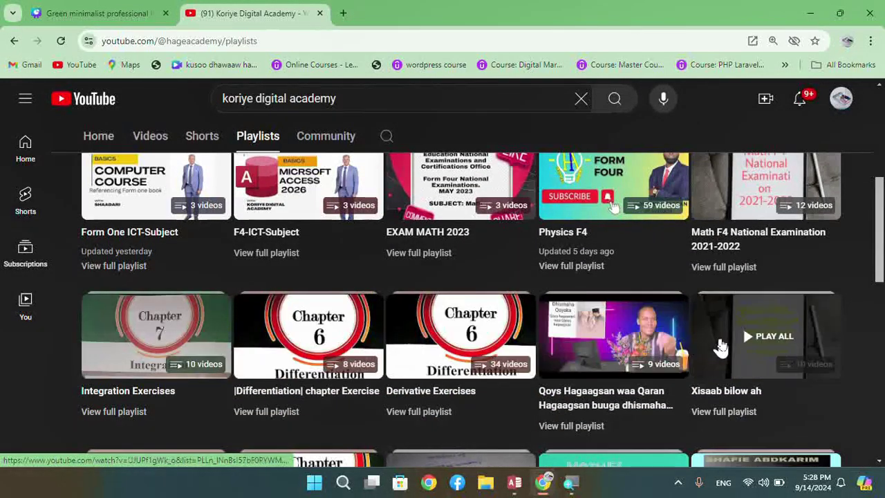
scroll(154, 262, "up", 2)
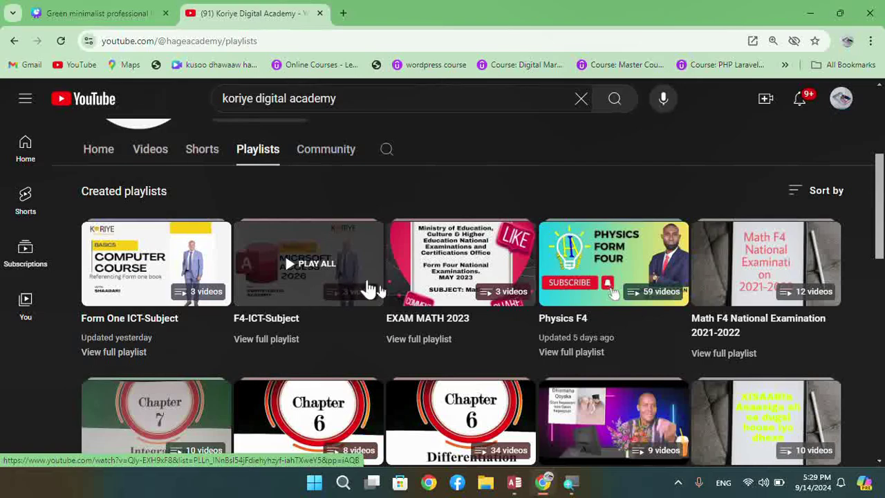
scroll(477, 359, "down", 3)
scroll(481, 374, "down", 3)
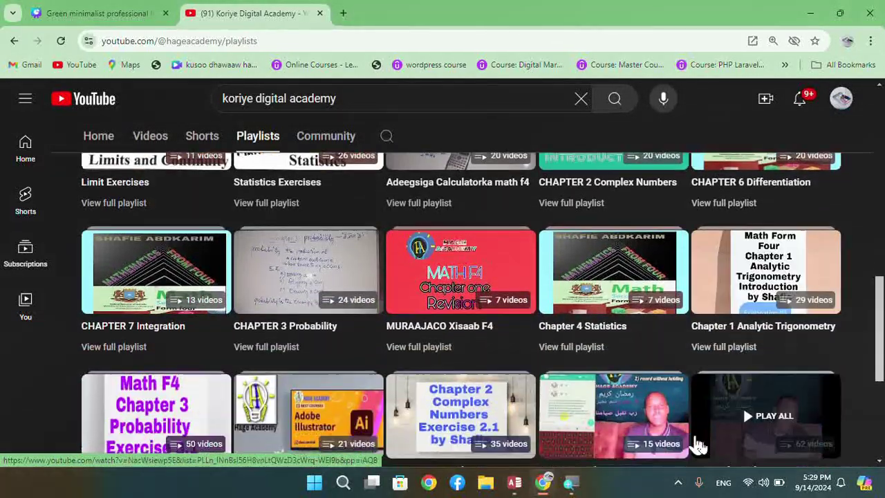
scroll(306, 339, "down", 2)
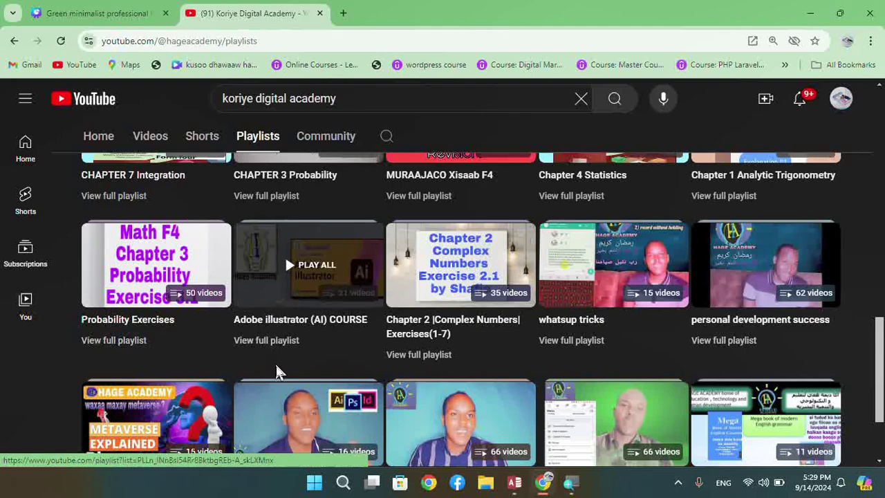
scroll(276, 369, "down", 1)
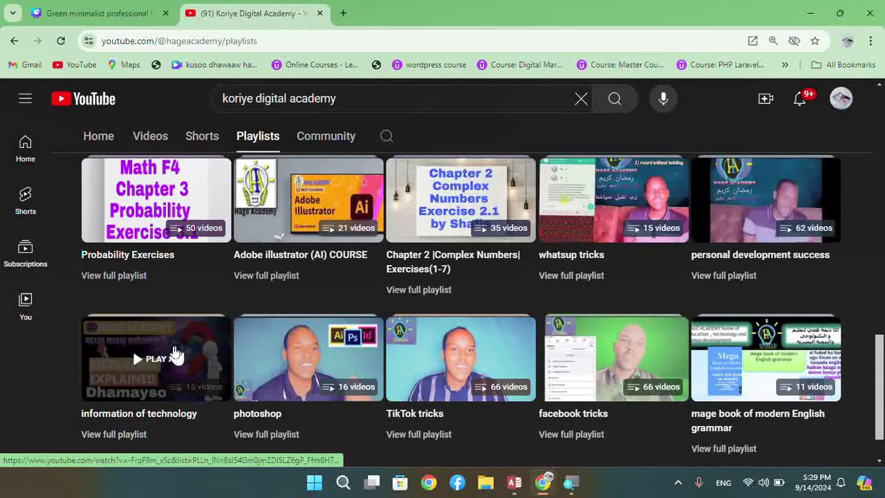
scroll(124, 367, "down", 1)
scroll(788, 326, "down", 2)
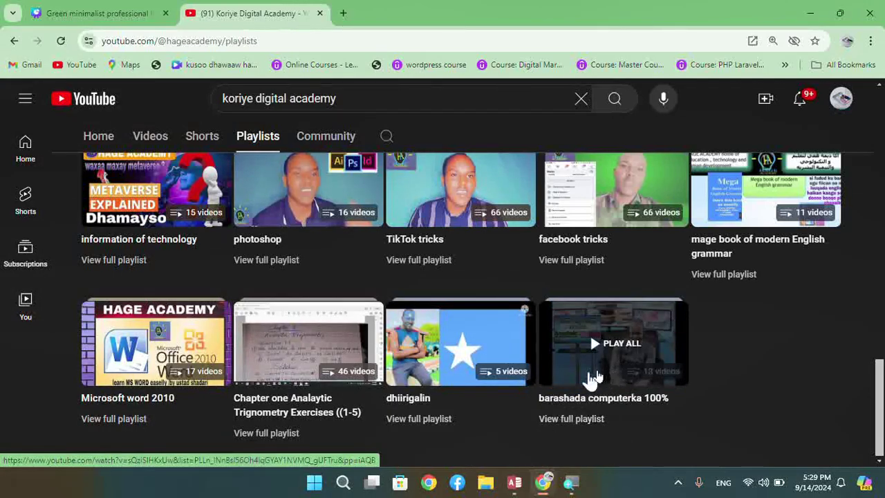
scroll(333, 402, "up", 5)
scroll(333, 403, "up", 10)
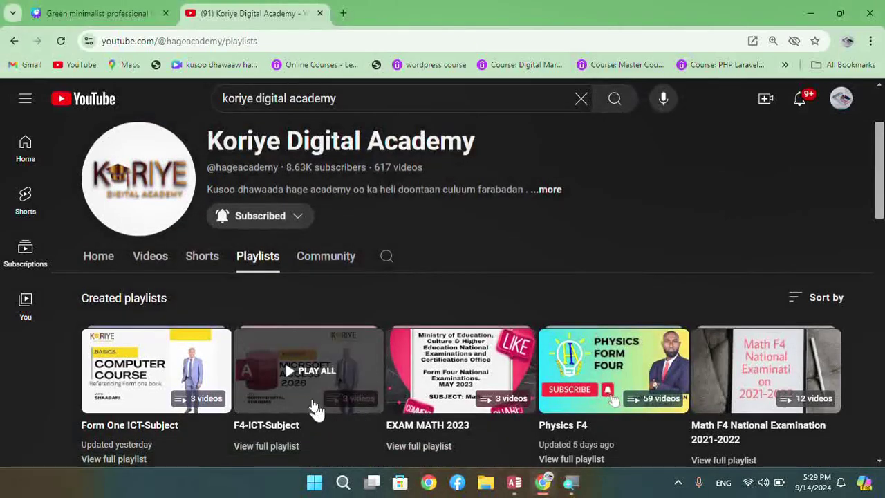
- Play the F4-ICT-Subject playlist, pause the Lesson 2 Ms Access video, and return to Canva
left_click(313, 401)
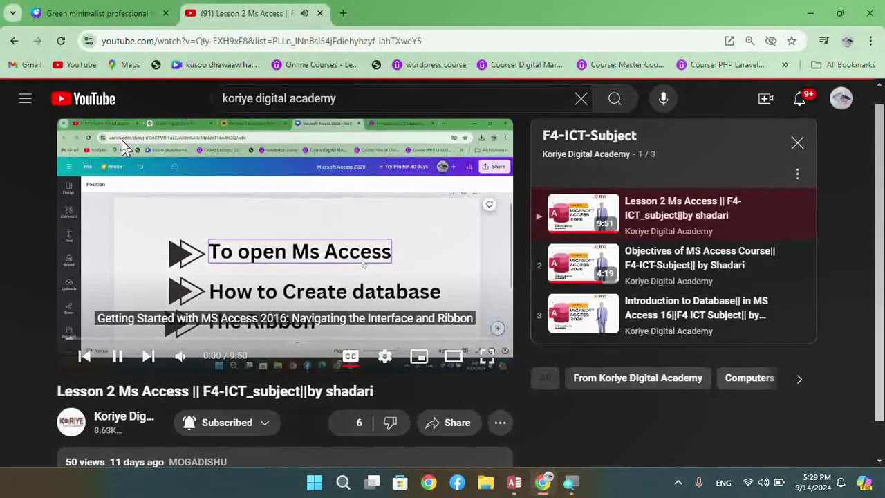
left_click(117, 361)
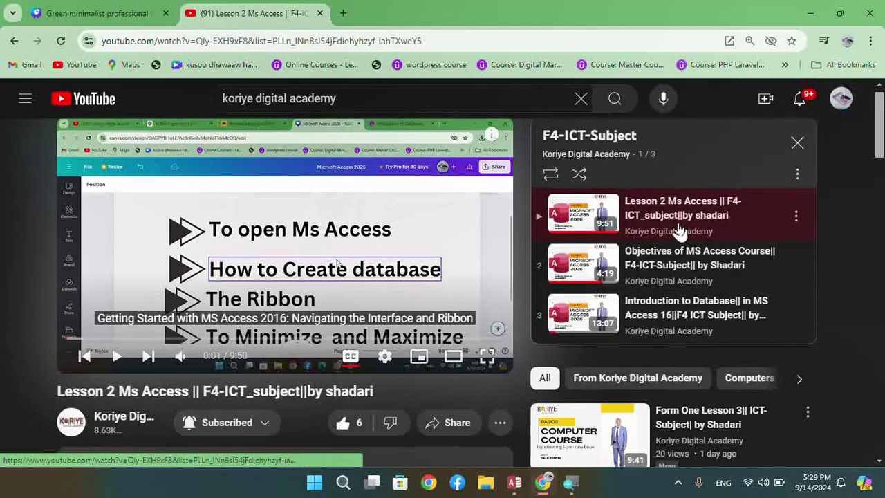
left_click(97, 14)
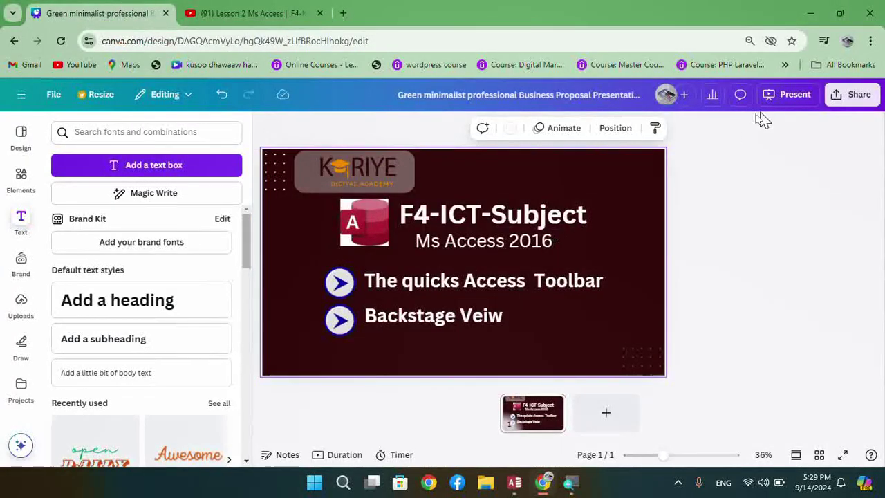
left_click(789, 99)
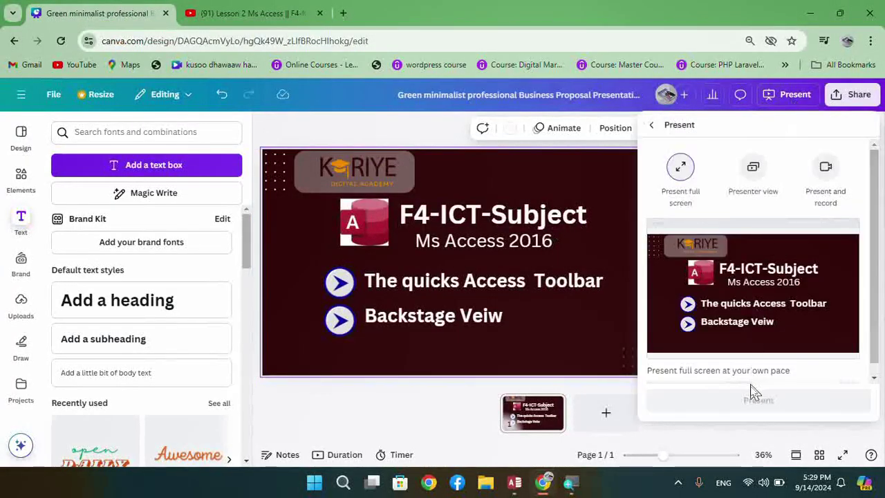
left_click(759, 398)
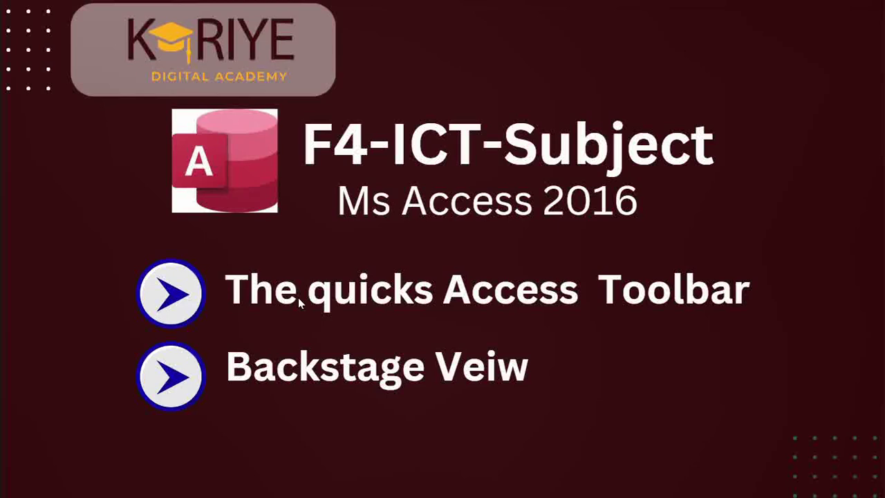
key("Escape")
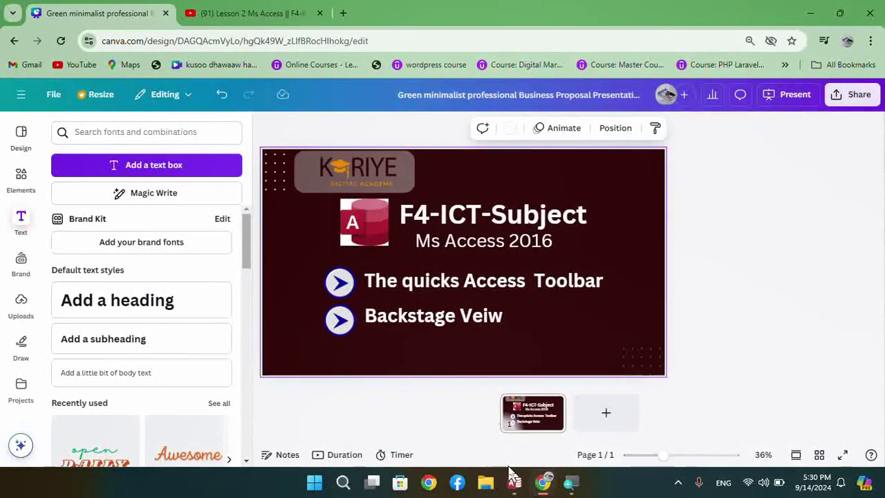
- Bring the Access barashoDB database window to the front from the taskbar
left_click(514, 481)
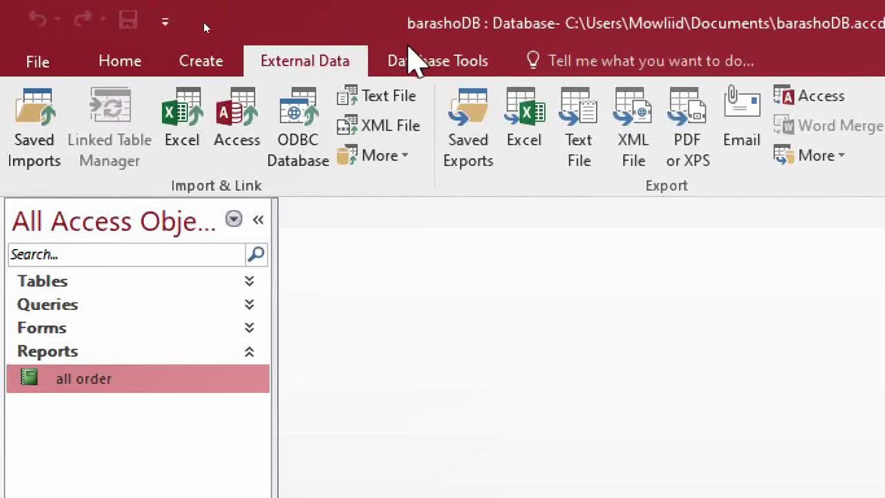
- Browse the Database Tools, Home, External Data and Create ribbon tabs, finishing on Create
left_click(411, 57)
left_click(116, 63)
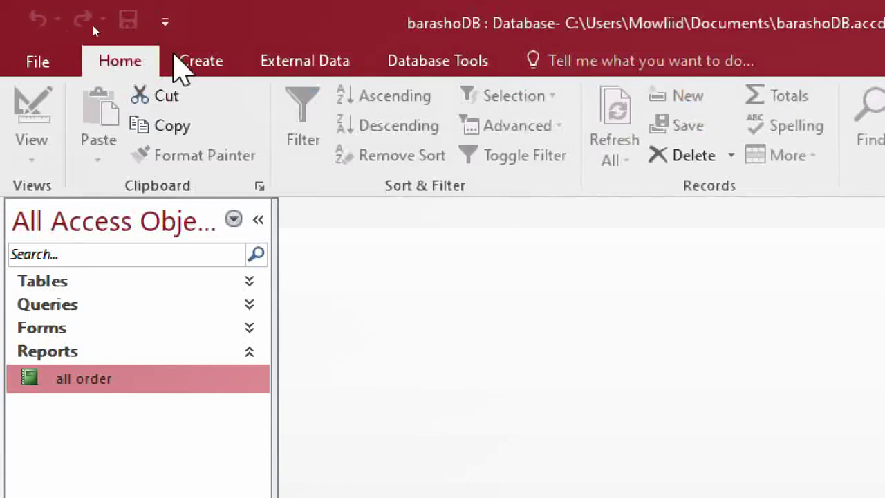
left_click(216, 62)
left_click(270, 71)
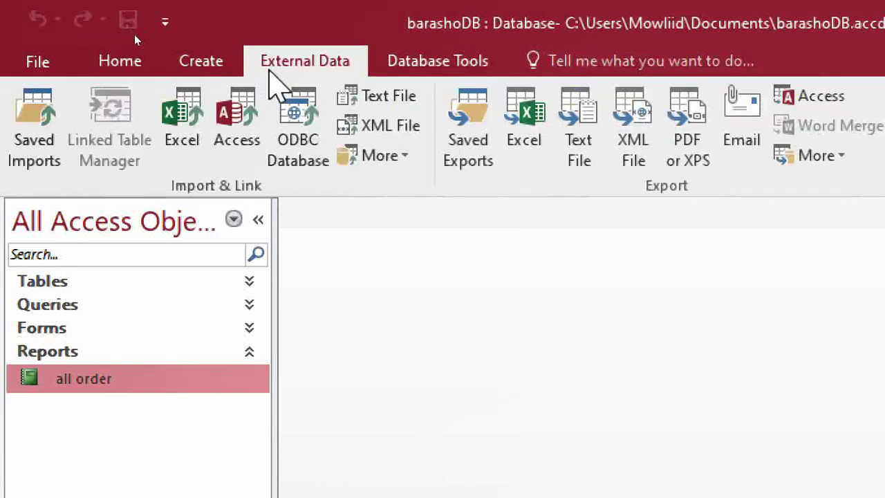
left_click(442, 60)
left_click(307, 69)
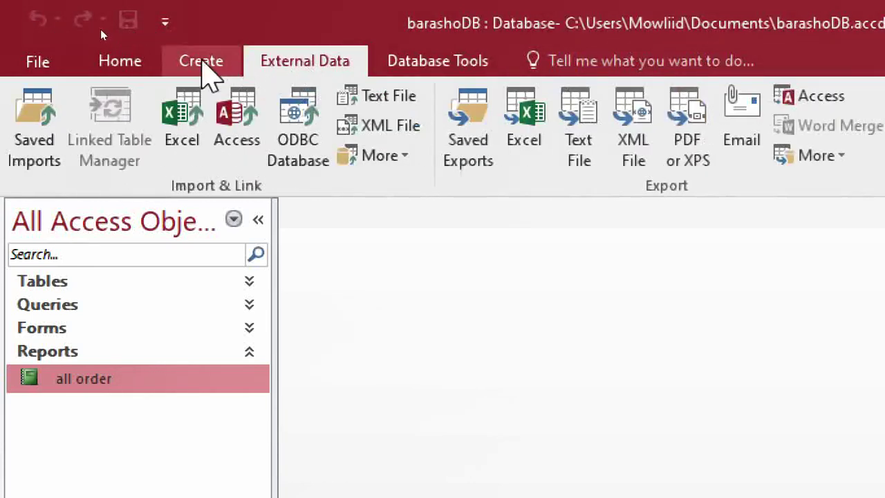
left_click(207, 69)
left_click(104, 59)
left_click(199, 63)
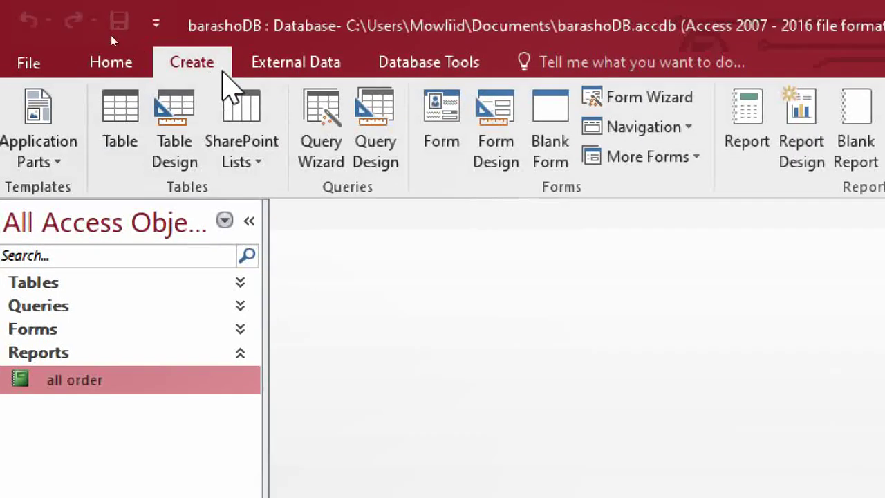
left_click(291, 65)
left_click(421, 66)
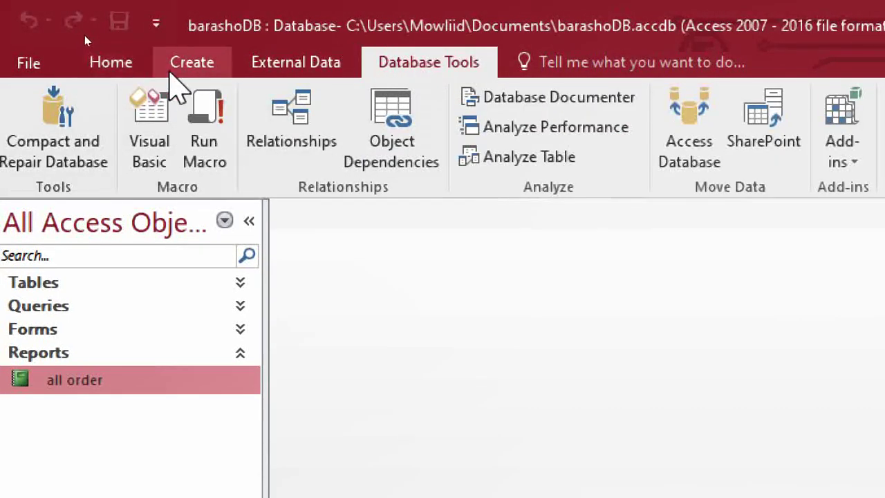
left_click(173, 69)
left_click(105, 61)
left_click(277, 66)
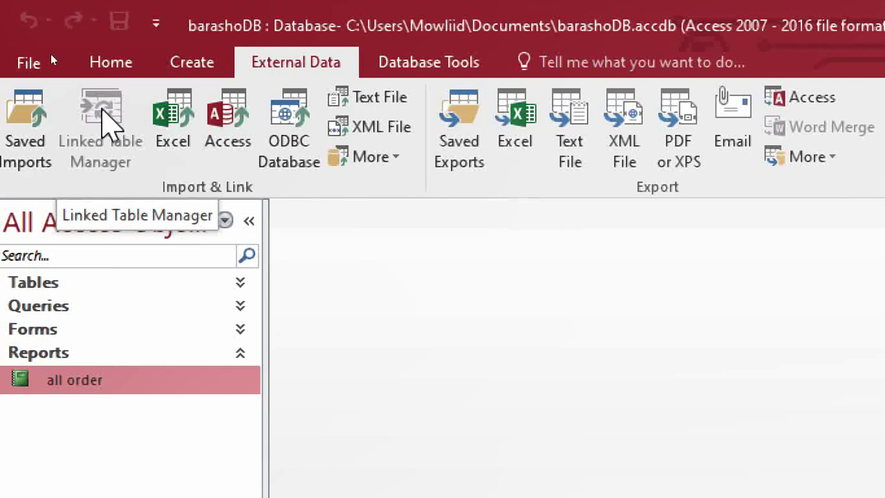
left_click(111, 62)
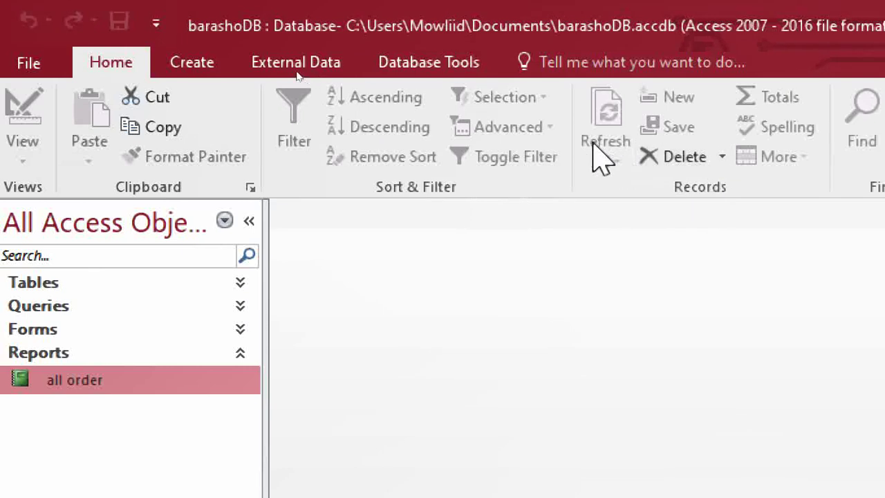
left_click(179, 68)
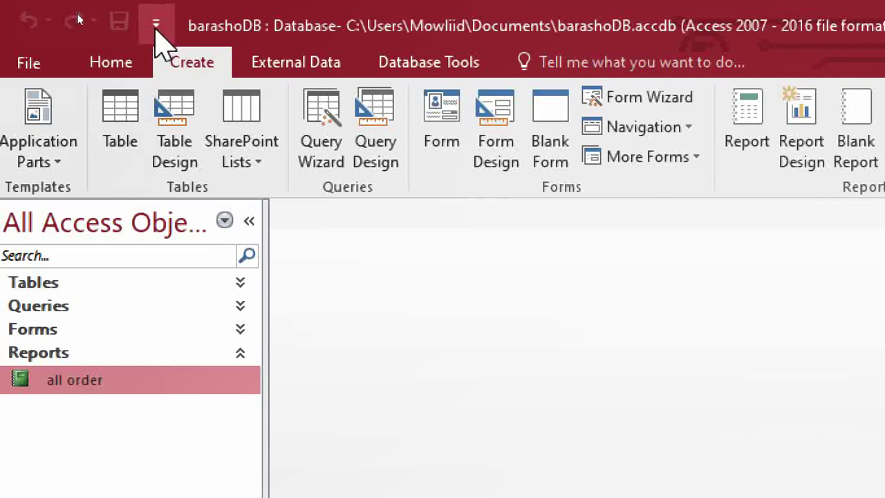
- Show the Quick Access Toolbar below the ribbon, then bring its customisation list back up
left_click(155, 27)
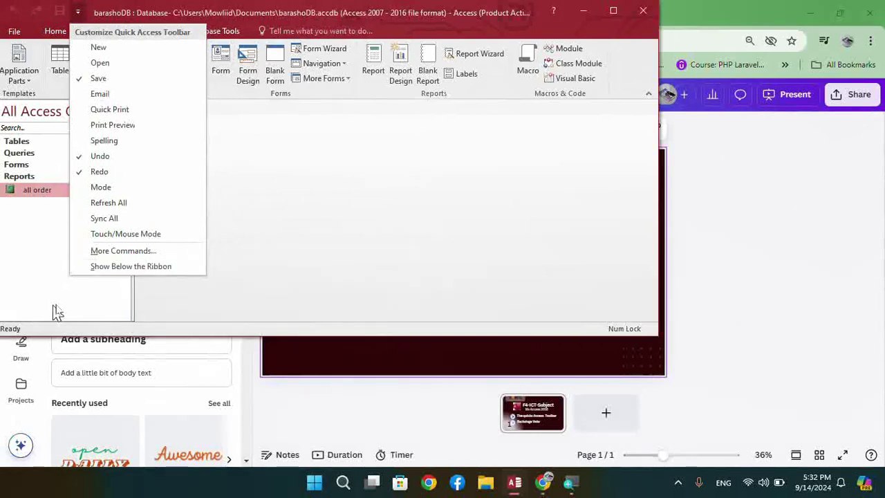
left_click(96, 267)
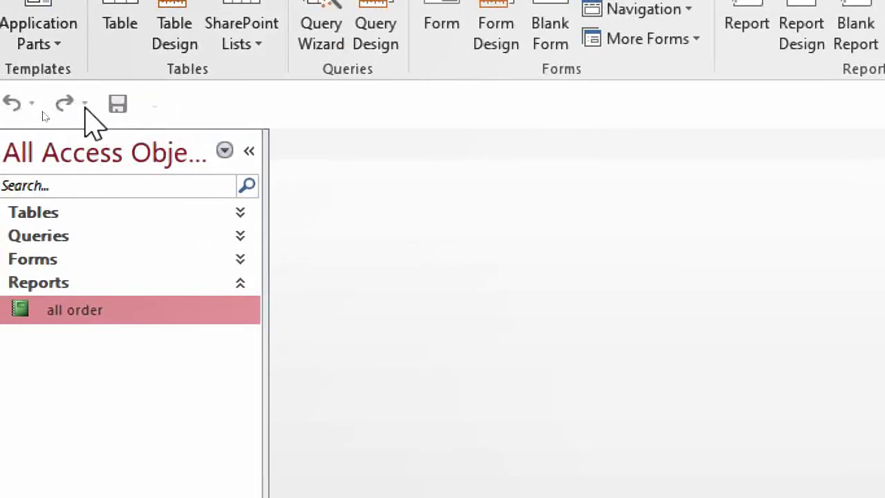
left_click(154, 104)
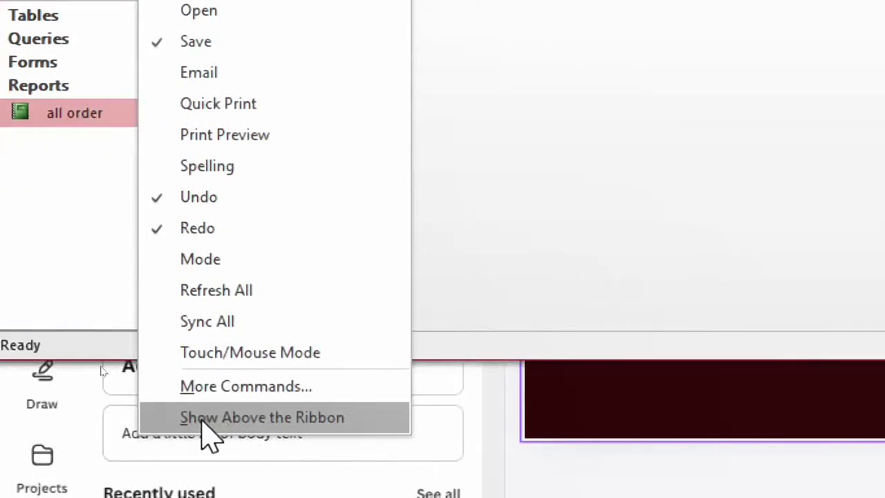
- Move the Quick Access Toolbar back above the ribbon and reopen its command list
left_click(274, 419)
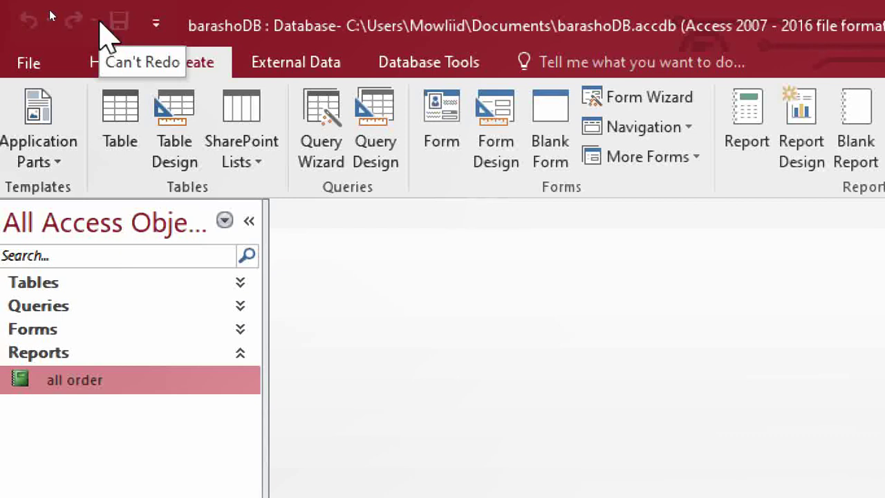
left_click(155, 16)
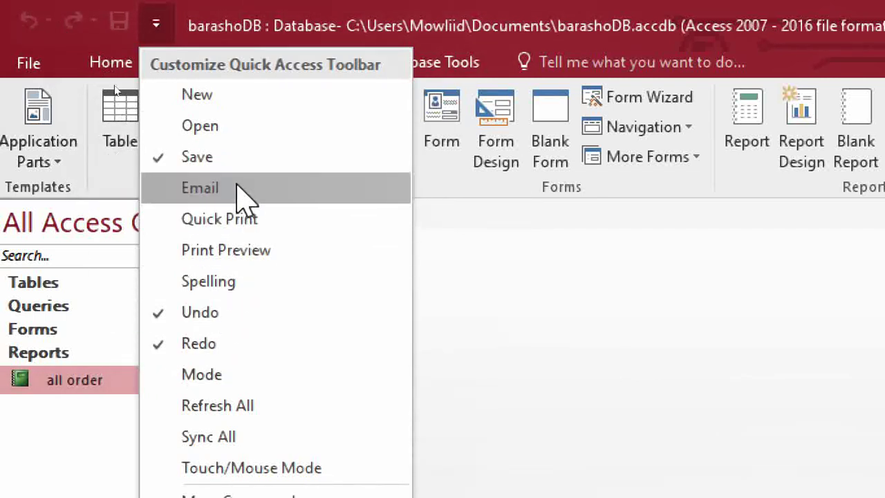
- Add New to the Quick Access Toolbar, try it, and return to barashoDB
left_click(190, 107)
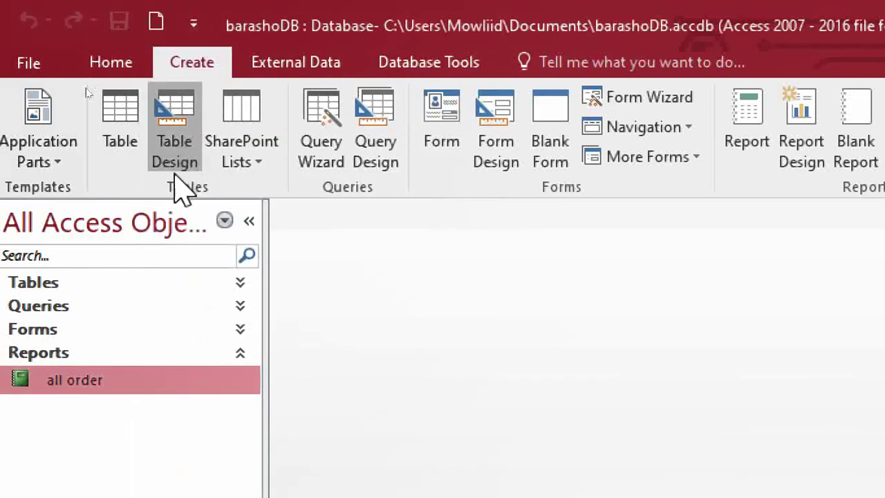
left_click(159, 19)
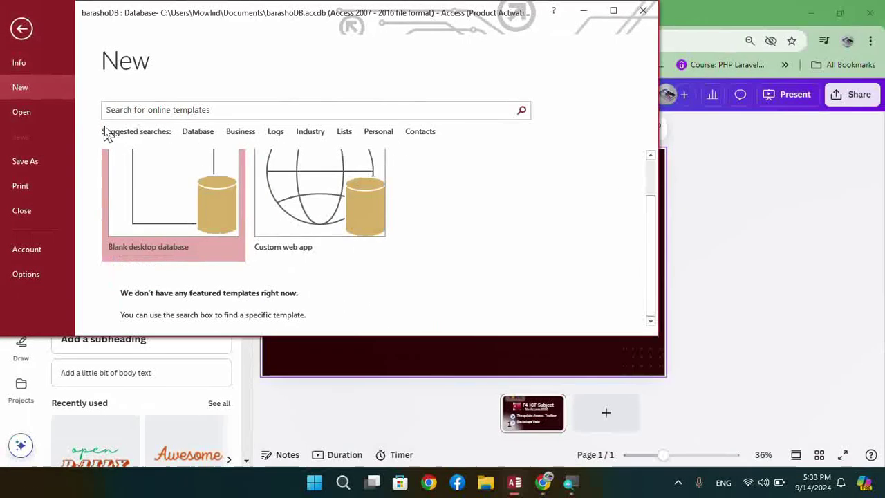
left_click(22, 29)
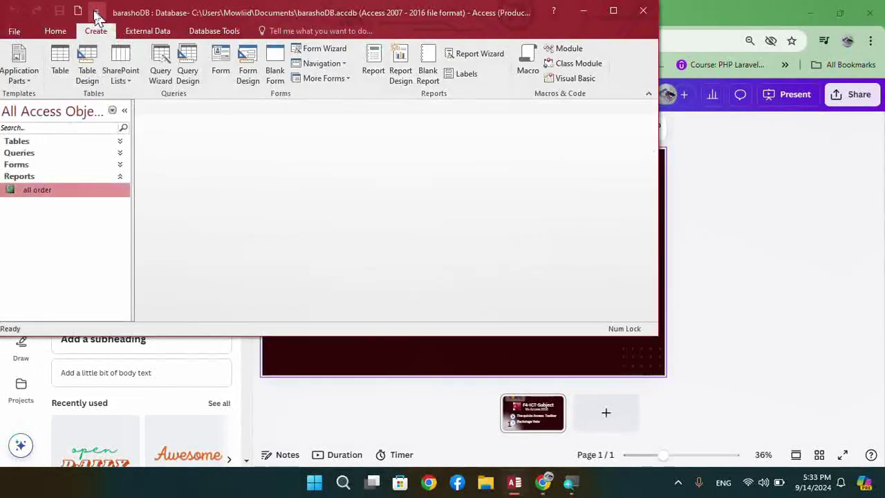
- Add Print Preview, Mode, Refresh All and Email to the Quick Access Toolbar
left_click(97, 13)
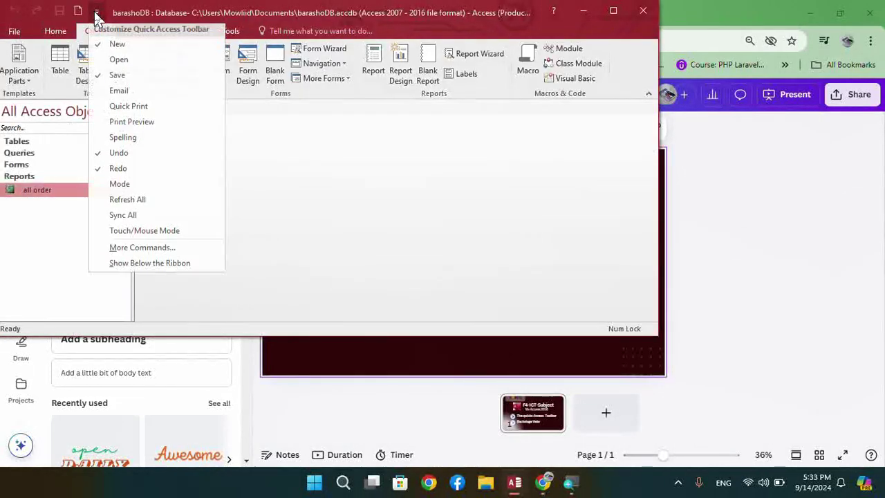
left_click(138, 127)
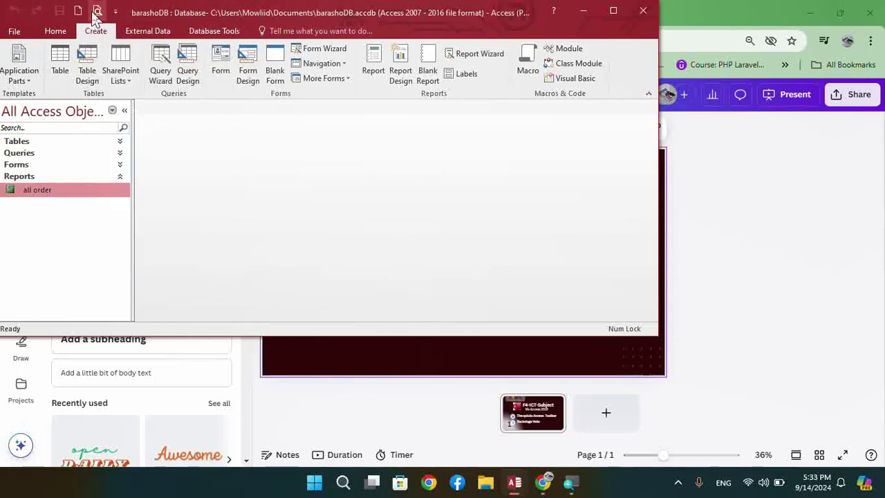
left_click(114, 12)
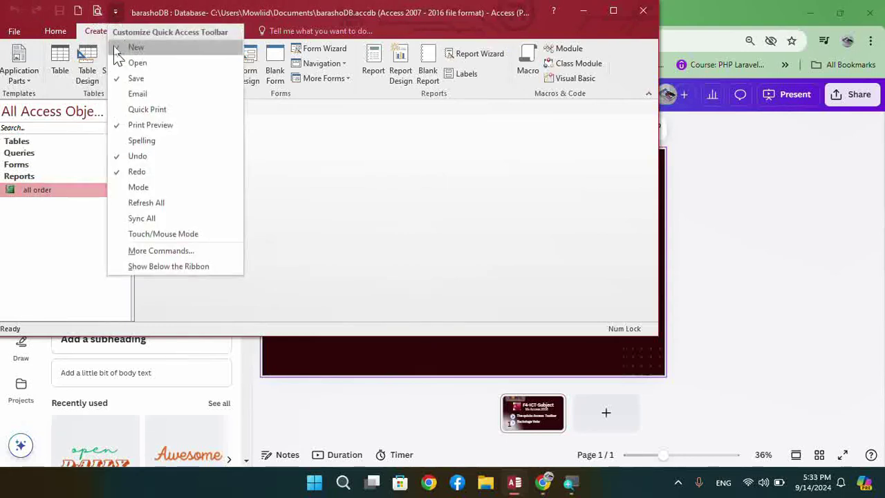
left_click(135, 188)
left_click(138, 11)
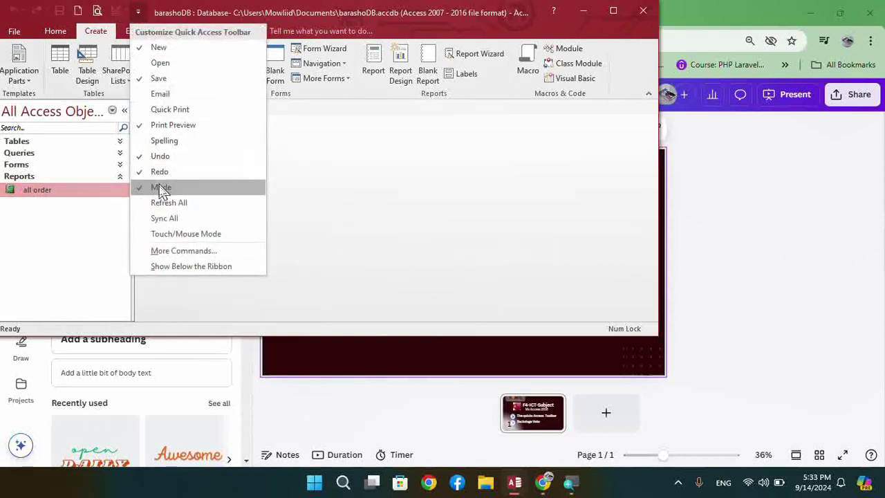
left_click(166, 201)
left_click(157, 12)
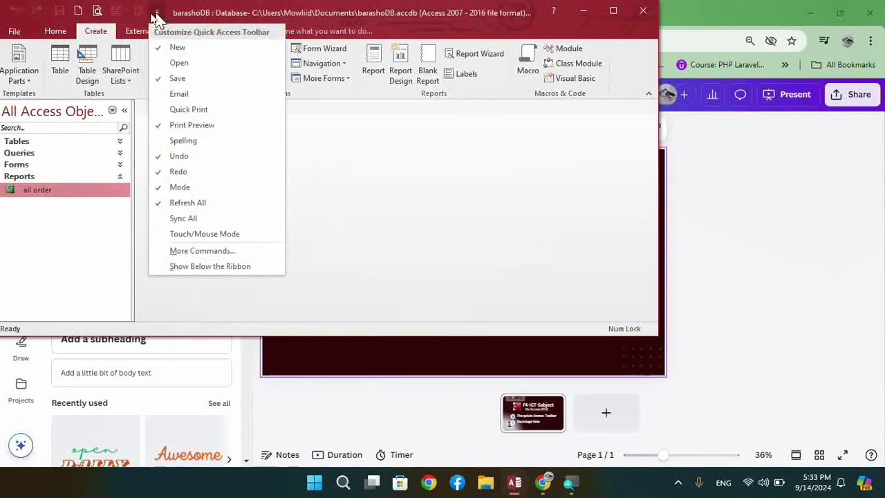
left_click(181, 96)
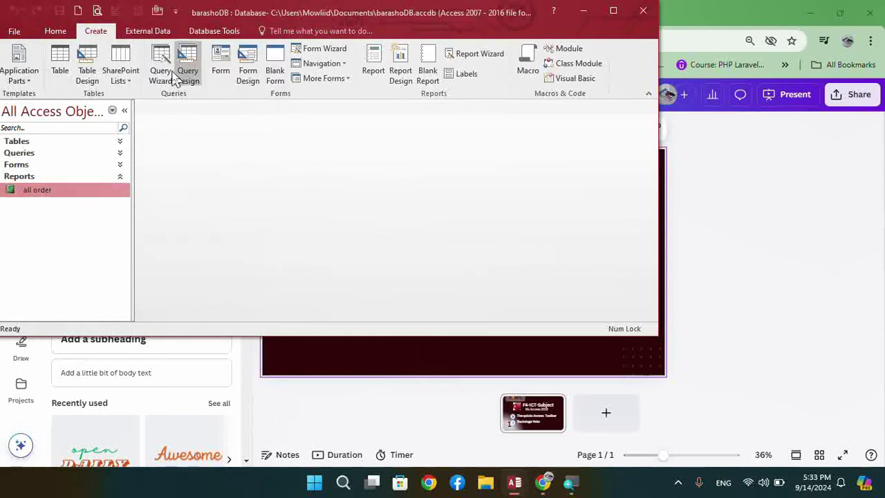
- Remove Save from the Quick Access Toolbar by unticking it
left_click(176, 12)
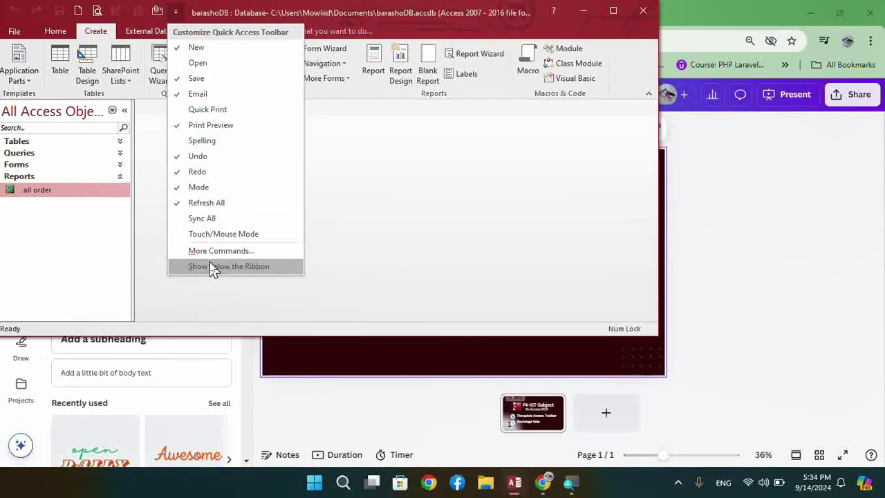
left_click(192, 79)
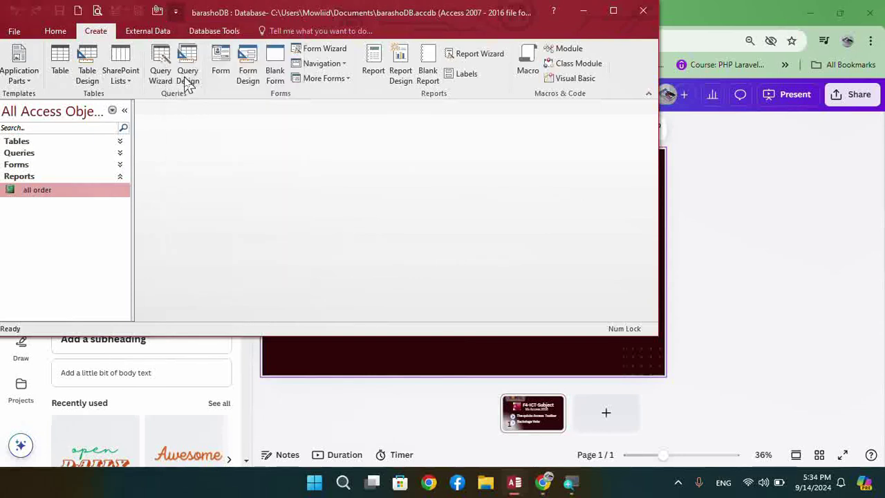
left_click(158, 13)
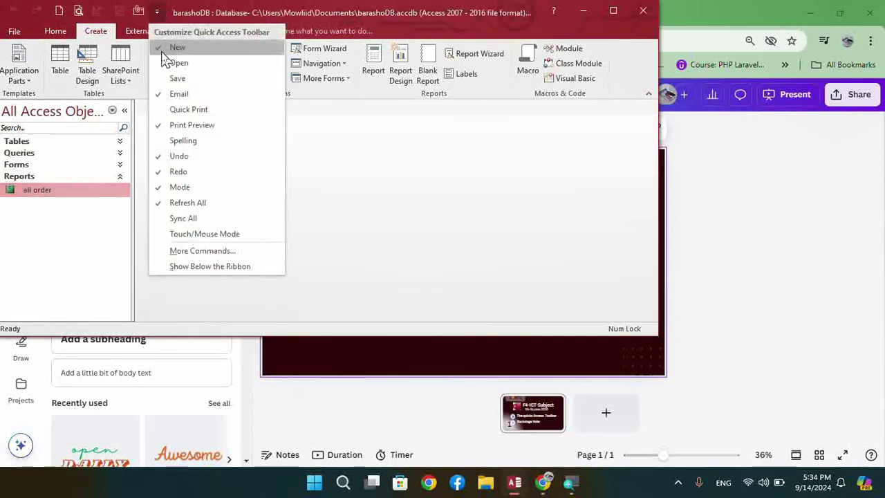
- Re-tick Save and remove New, Email and Print Preview from the Quick Access Toolbar
left_click(177, 78)
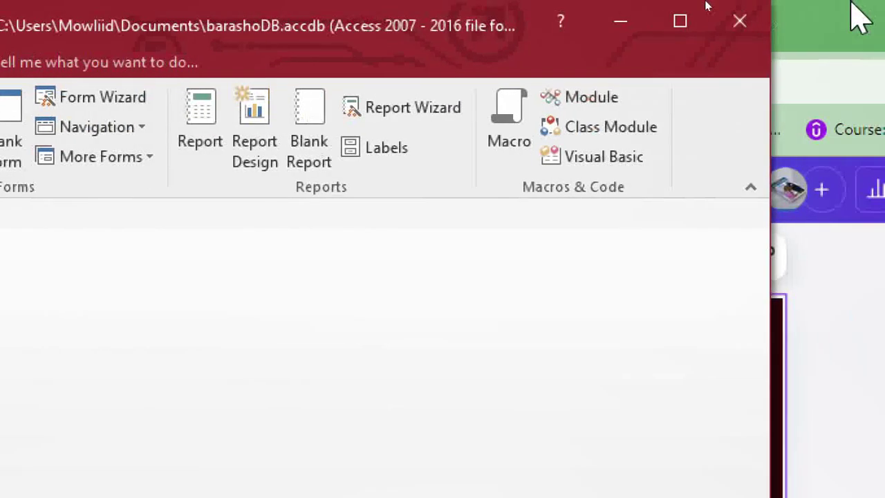
left_click(660, 24)
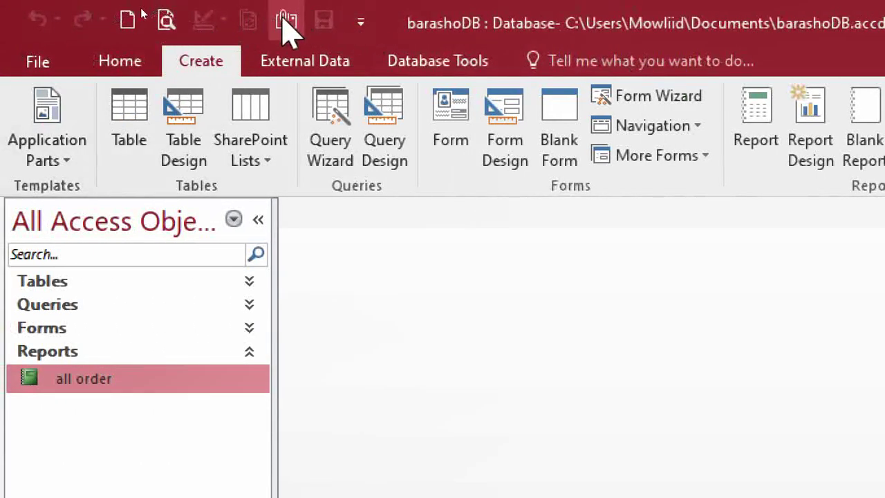
left_click(364, 26)
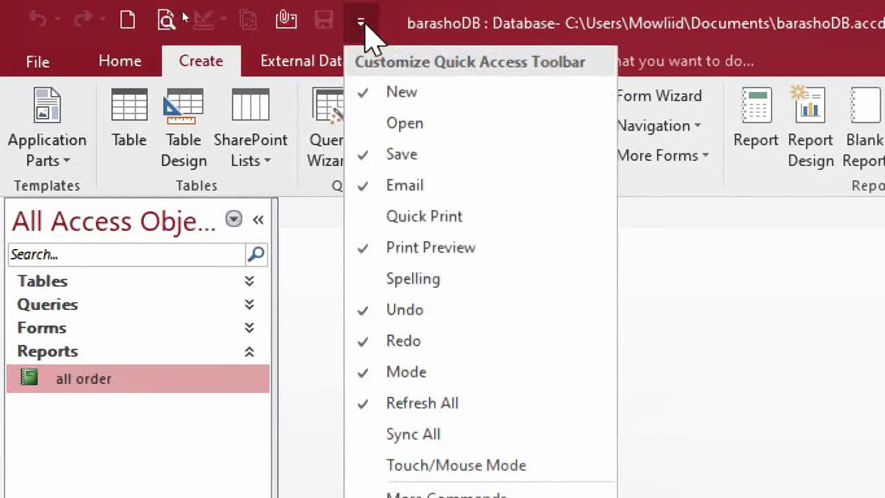
left_click(387, 97)
left_click(322, 25)
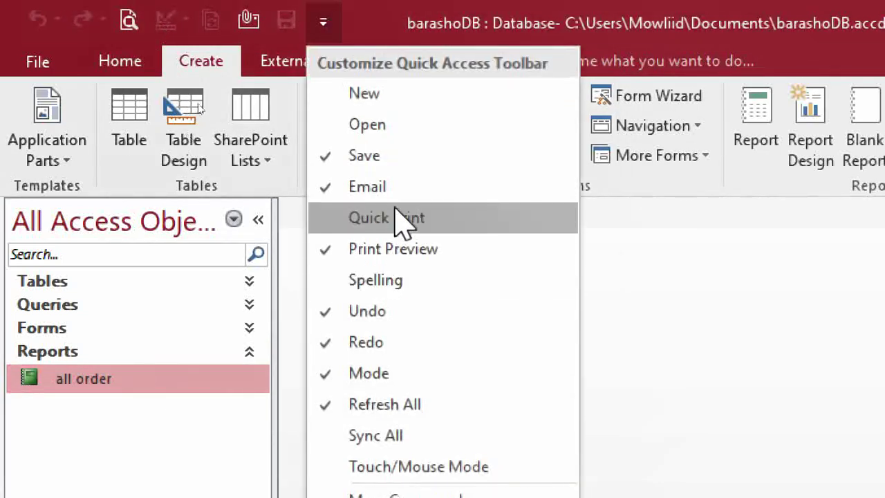
left_click(373, 197)
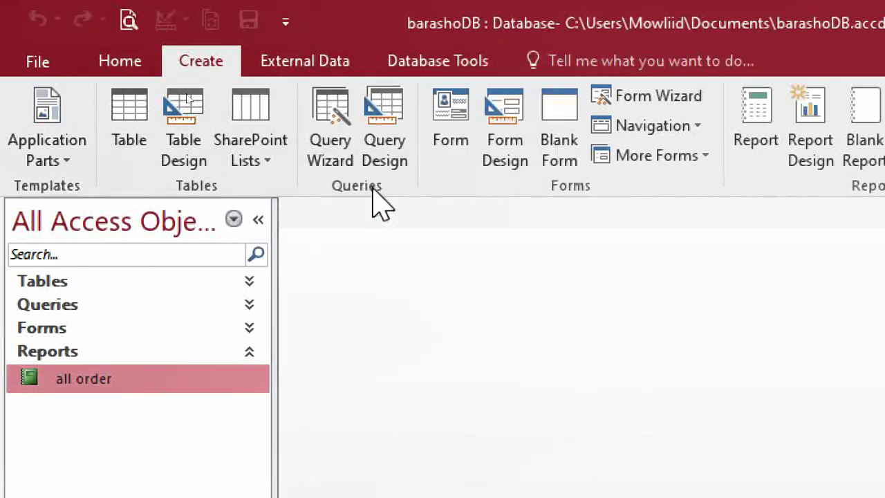
left_click(286, 24)
left_click(352, 250)
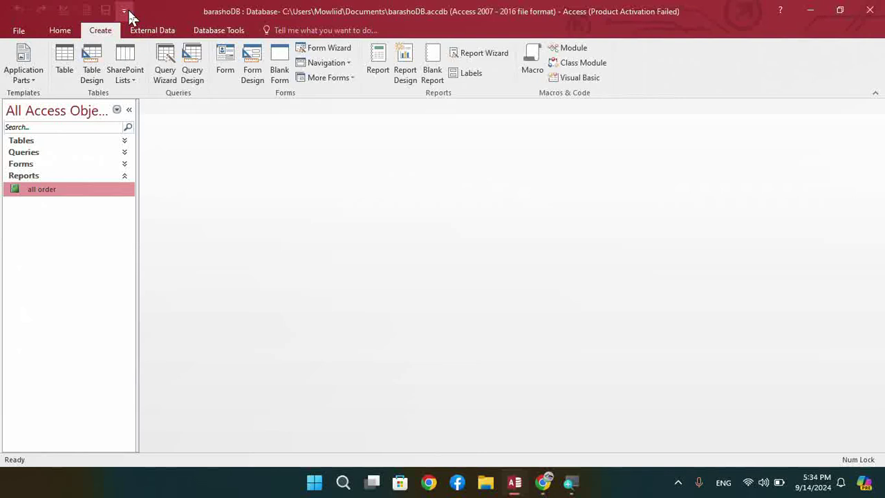
- Choose More Commands from the Customize Quick Access Toolbar dropdown
left_click(126, 10)
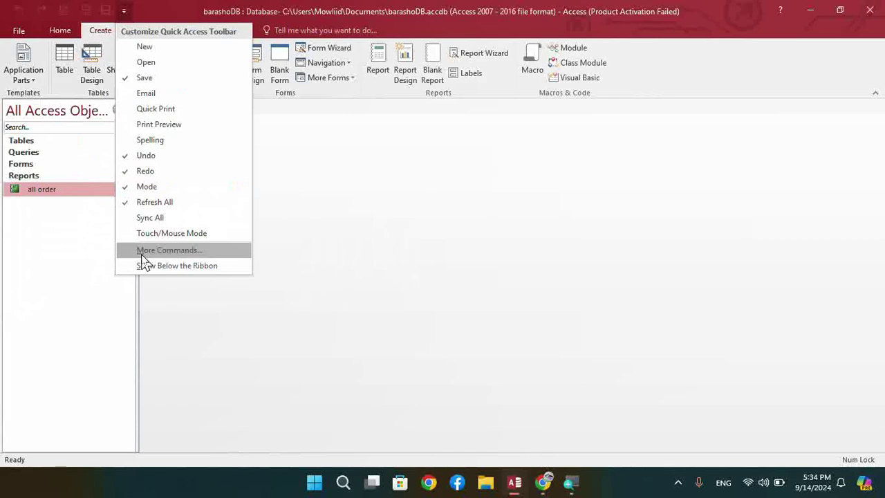
left_click(141, 253)
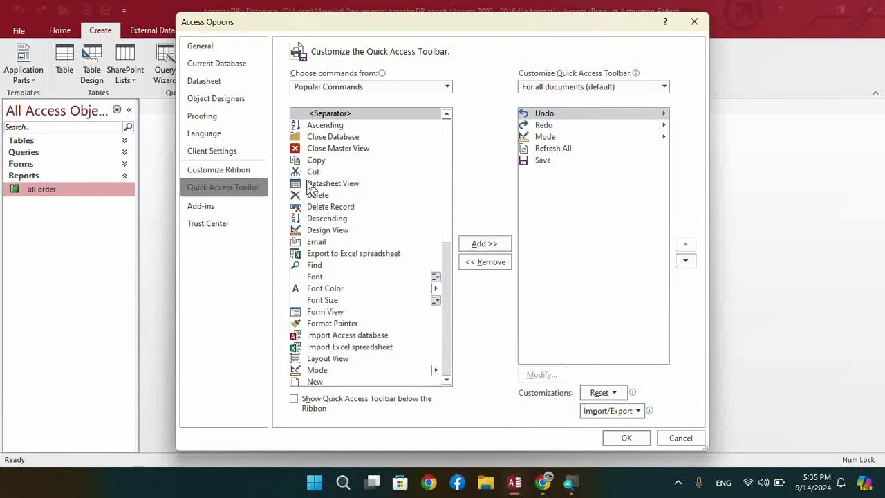
- Add Cut from Popular Commands to the Quick Access Toolbar list and confirm with OK
left_click(310, 173)
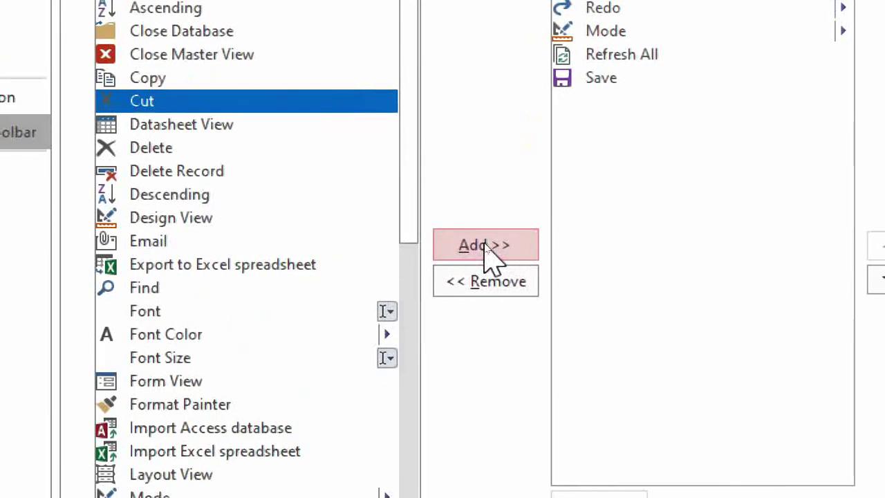
left_click(485, 245)
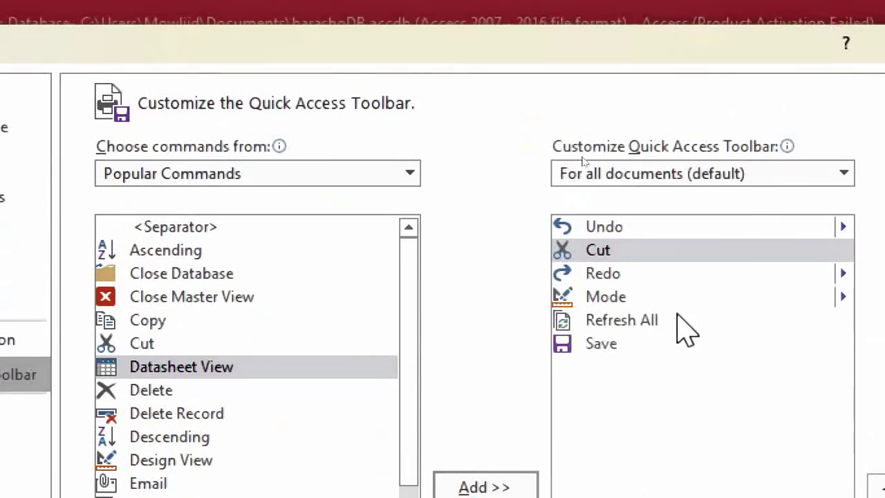
left_click(600, 250)
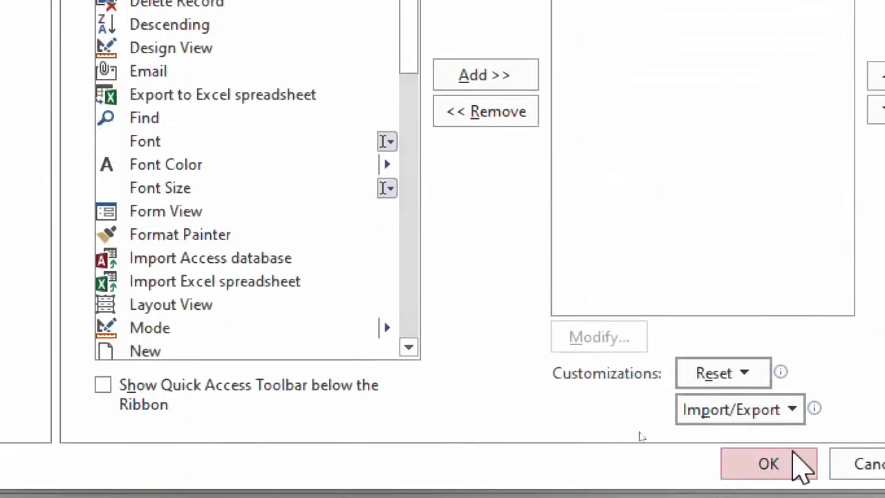
left_click(782, 466)
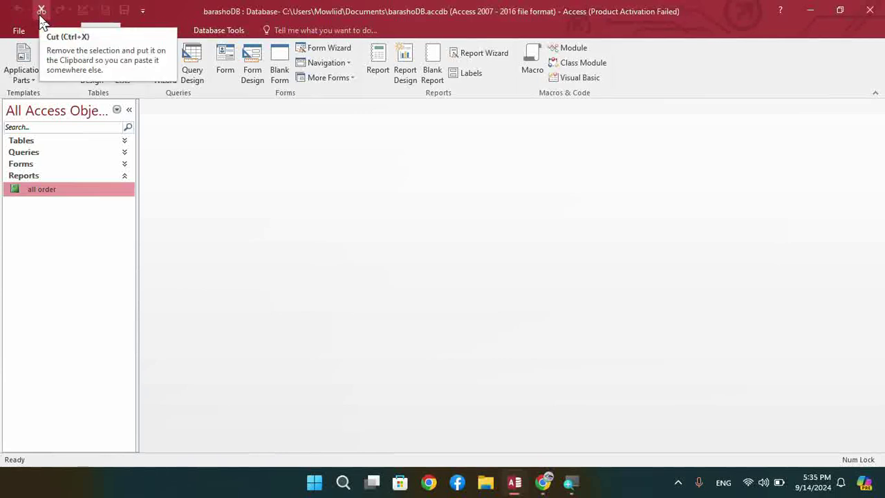
- Add Delete to the Quick Access Toolbar through More Commands and confirm with OK
left_click(147, 11)
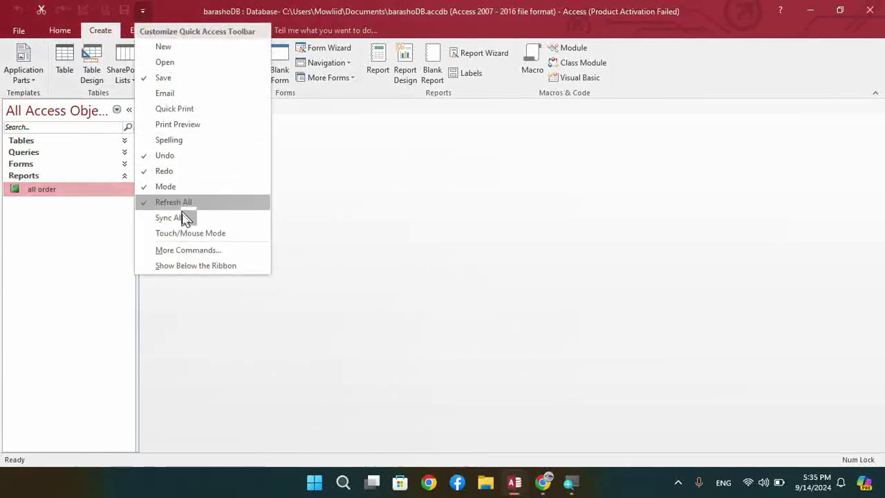
left_click(188, 248)
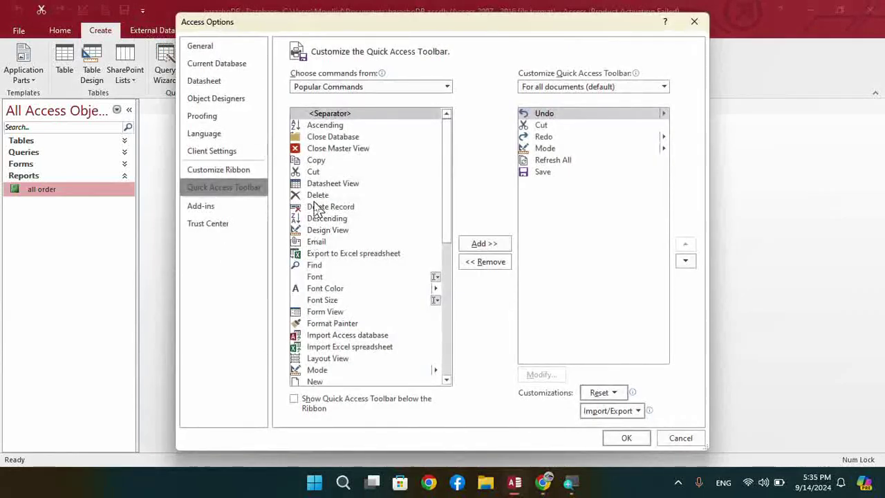
left_click(315, 199)
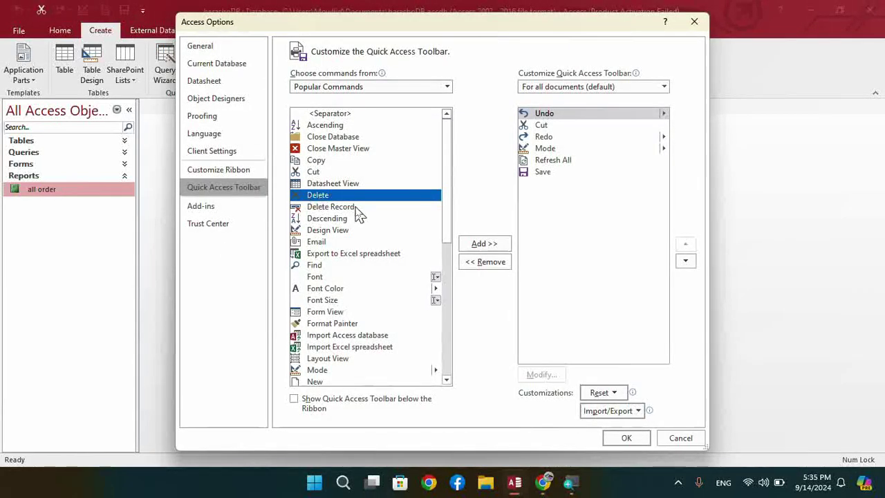
left_click(474, 247)
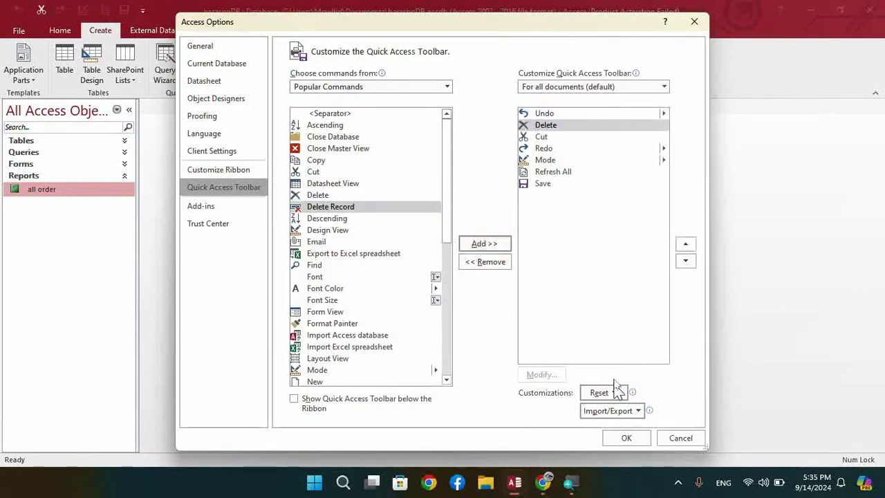
left_click(625, 439)
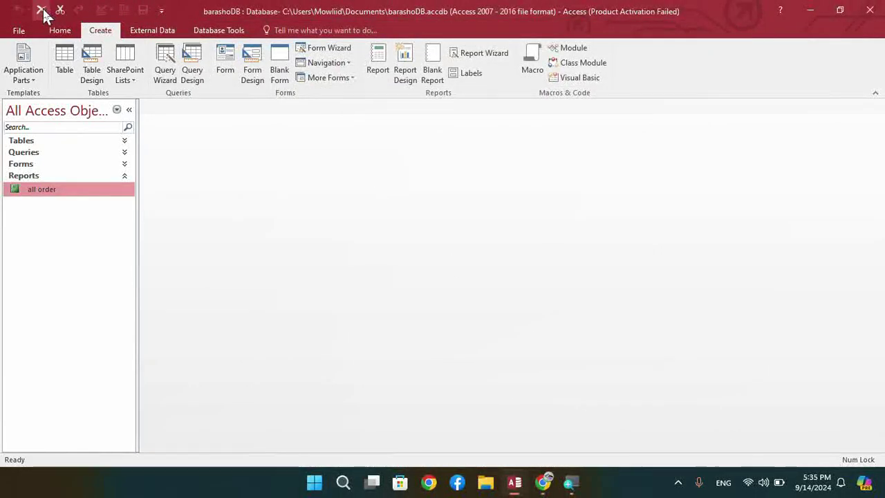
- Reopen More Commands and remove Undo from the Quick Access Toolbar list
left_click(158, 12)
left_click(199, 249)
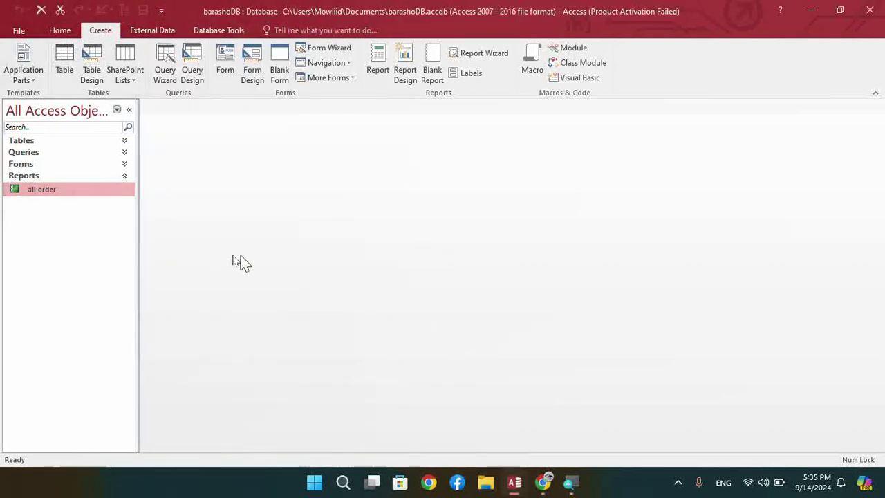
left_click(536, 114)
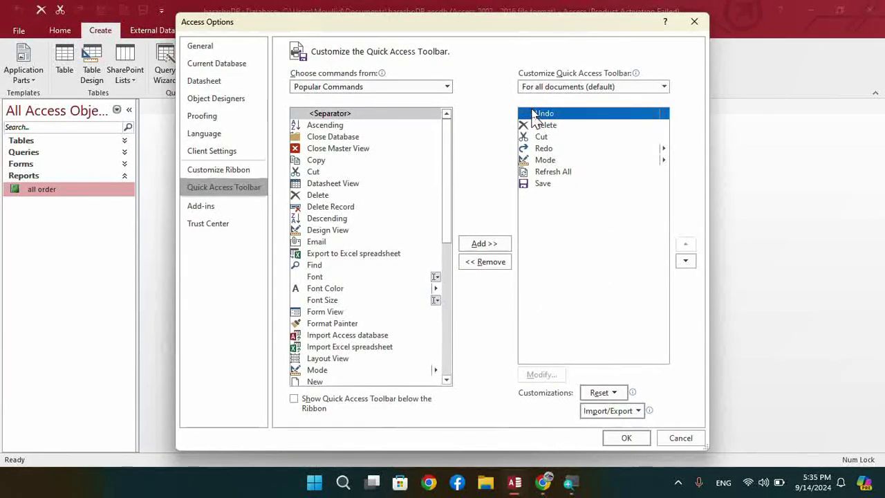
left_click(492, 266)
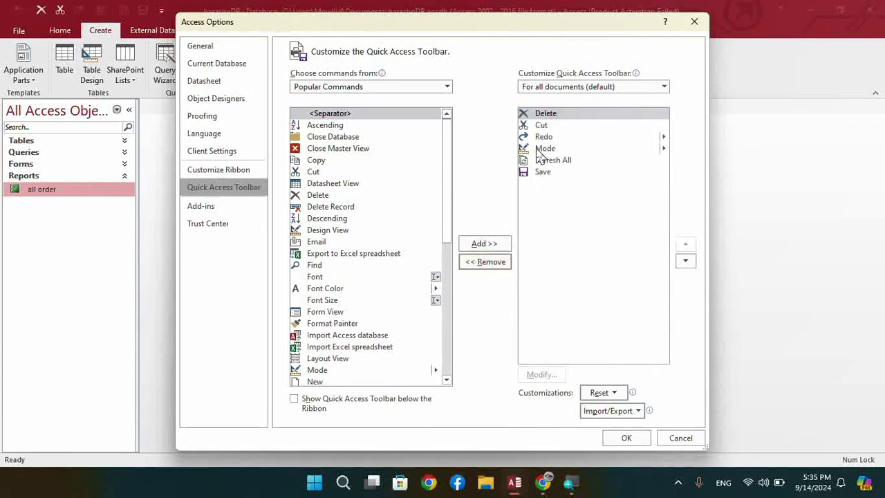
- Remove Delete and every remaining command from the toolbar list, then confirm with OK
left_click(491, 262)
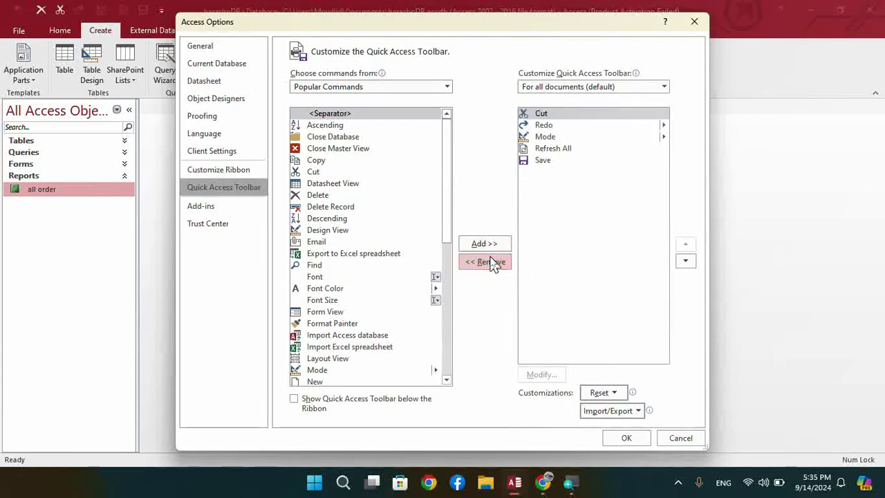
left_click(493, 263)
left_click(493, 262)
left_click(492, 263)
left_click(492, 263)
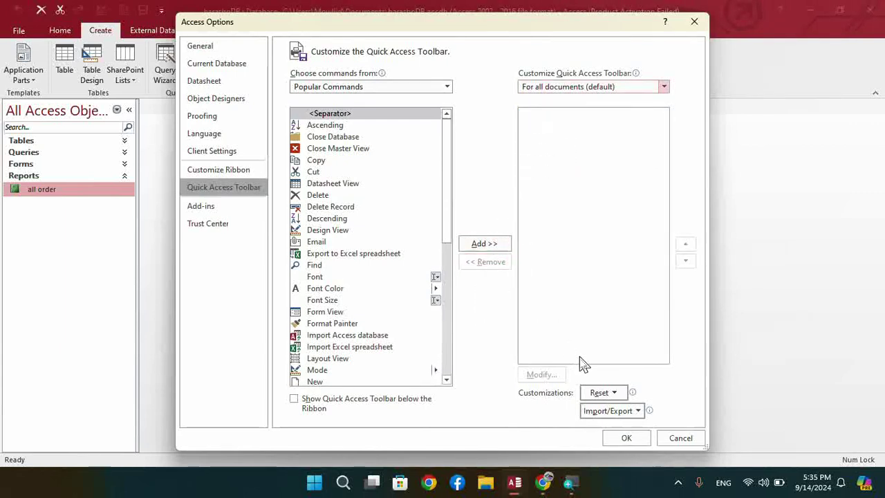
left_click(616, 440)
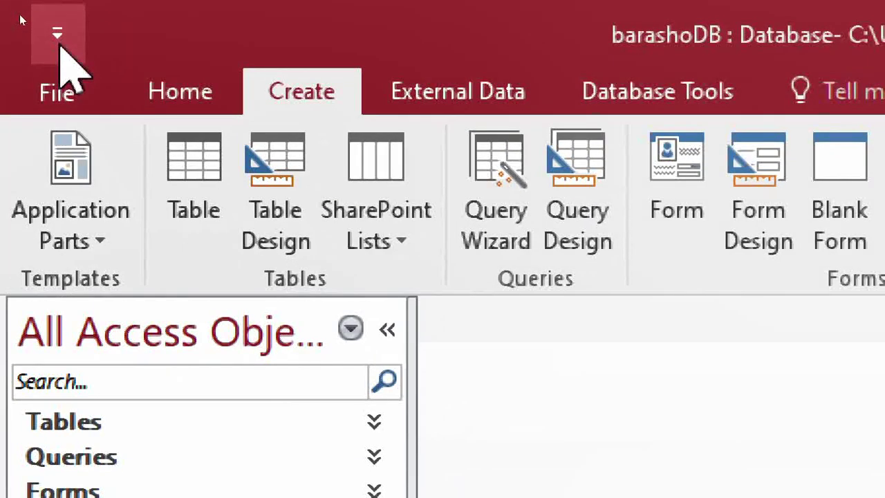
- Tick Open in the Customize Quick Access Toolbar dropdown
left_click(58, 42)
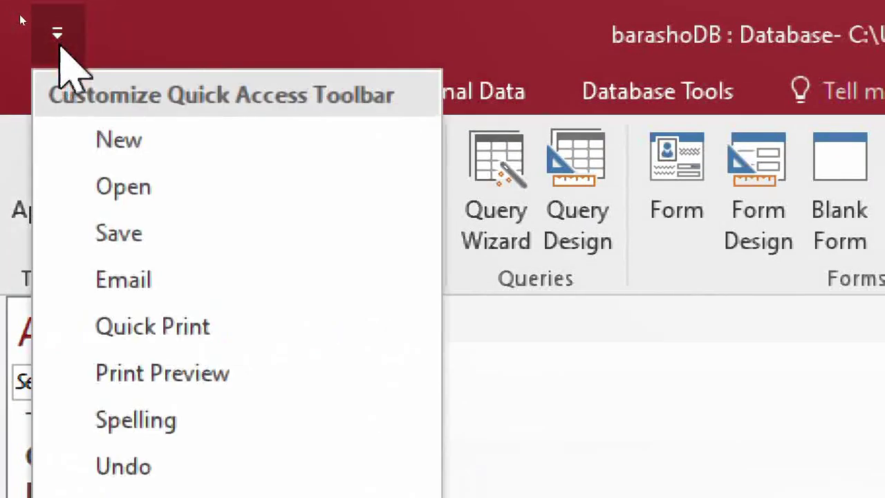
left_click(131, 177)
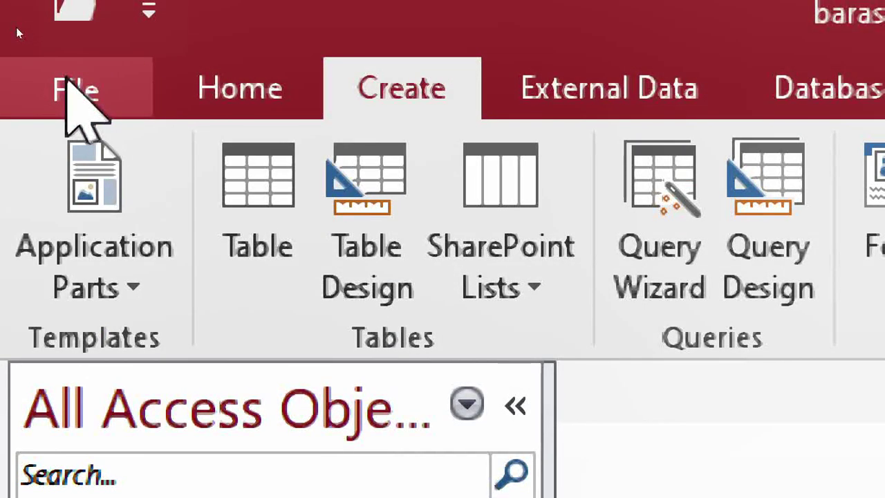
- Browse the New, Open and Save As pages in Backstage, then cancel the Save As dialog
left_click(70, 87)
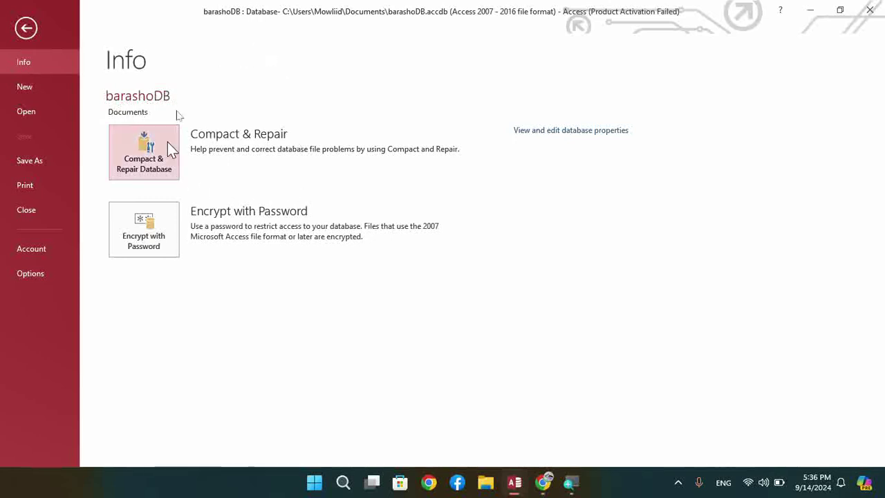
left_click(34, 84)
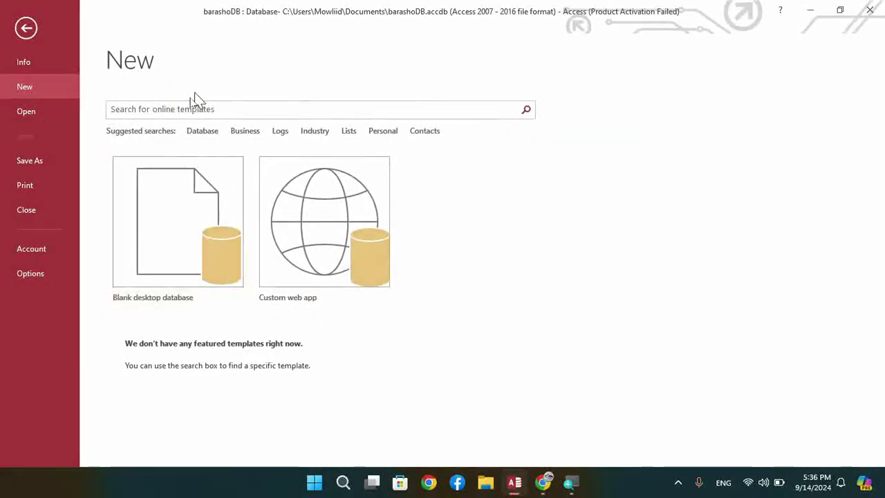
left_click(47, 113)
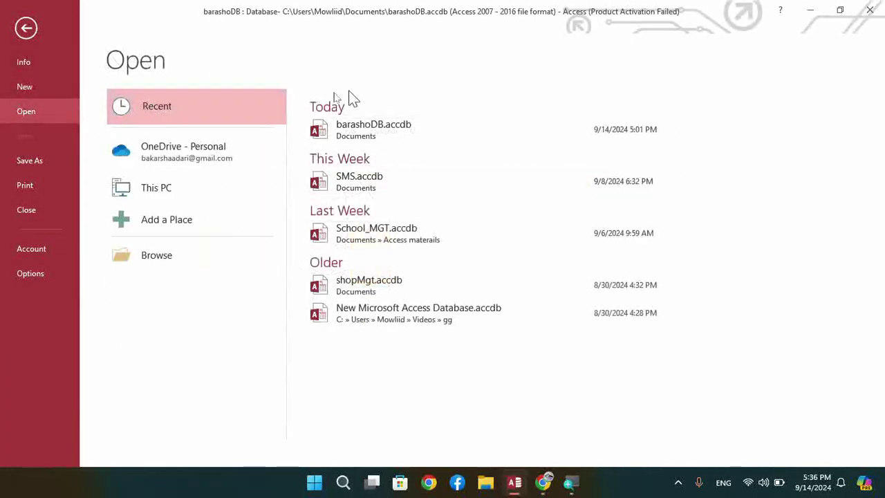
left_click(35, 162)
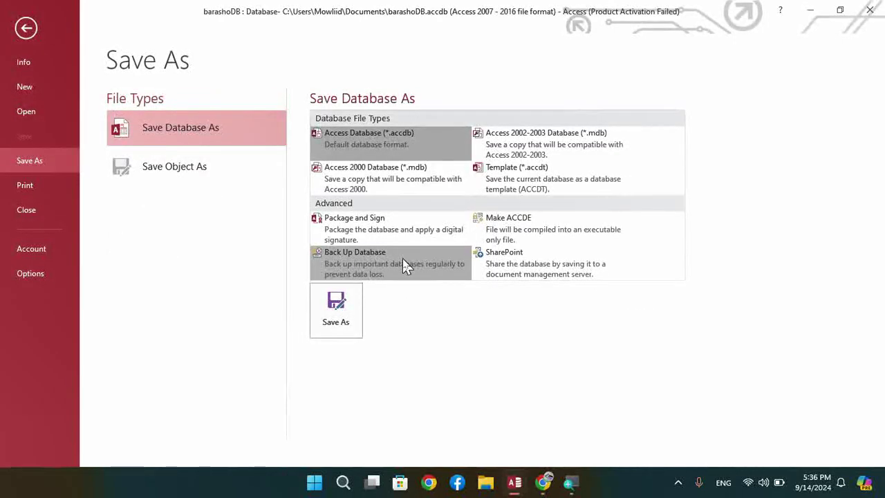
left_click(348, 299)
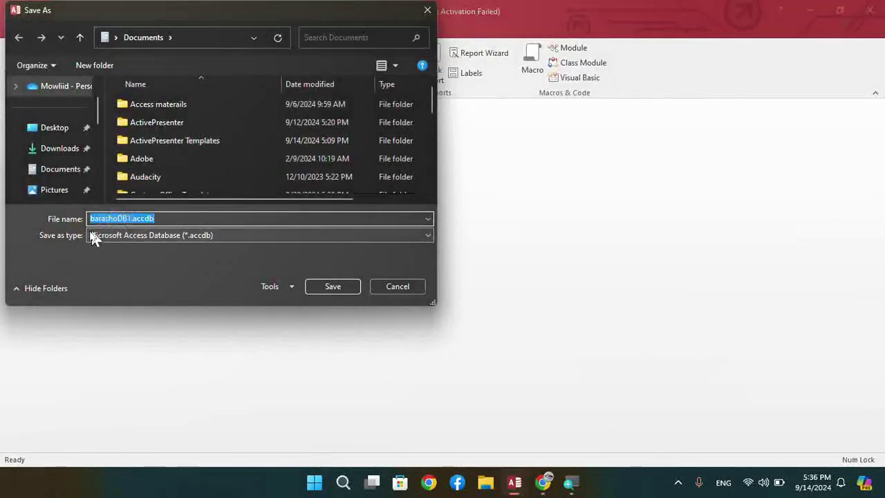
left_click(392, 287)
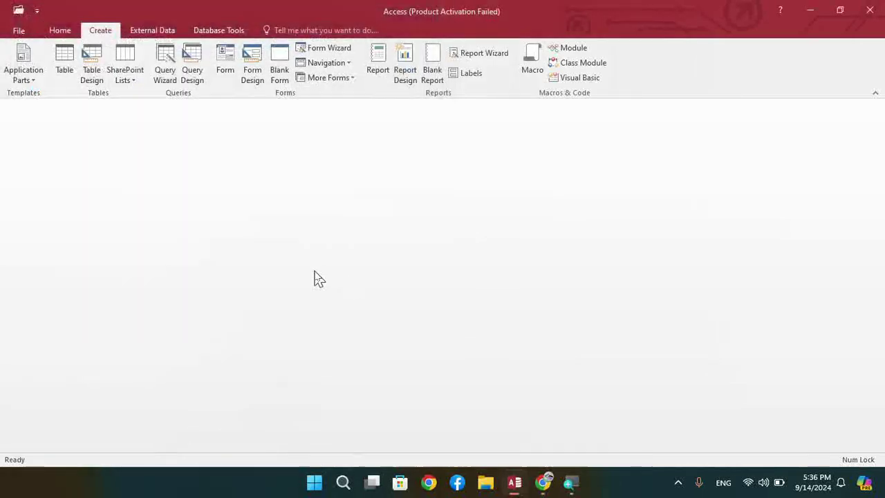
- Open the File Info page, return, reopen it and view the Account page's theme and product details
left_click(14, 32)
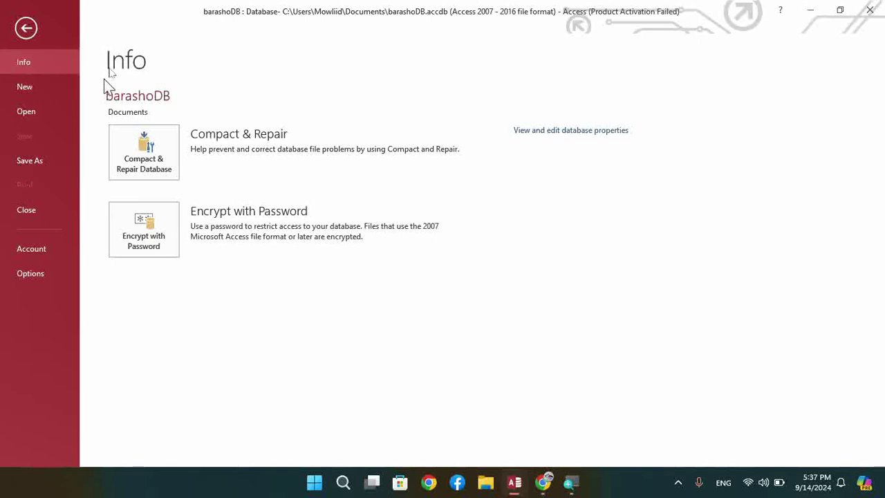
left_click(22, 28)
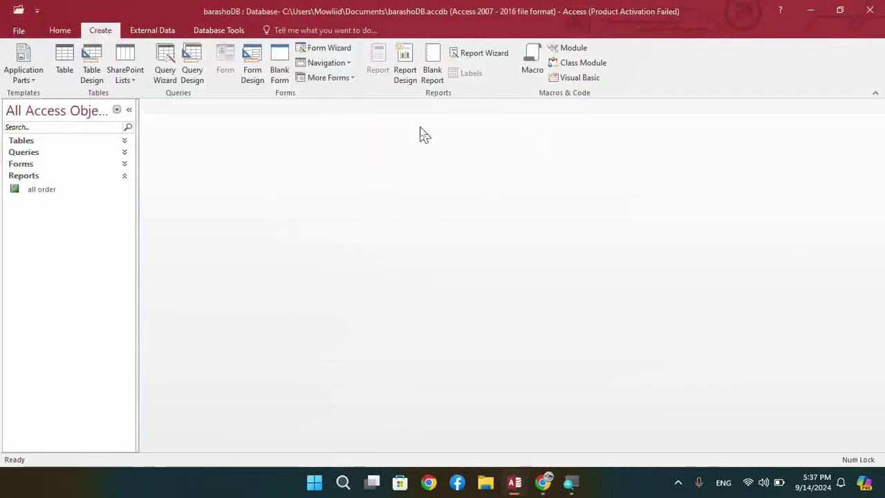
left_click(19, 30)
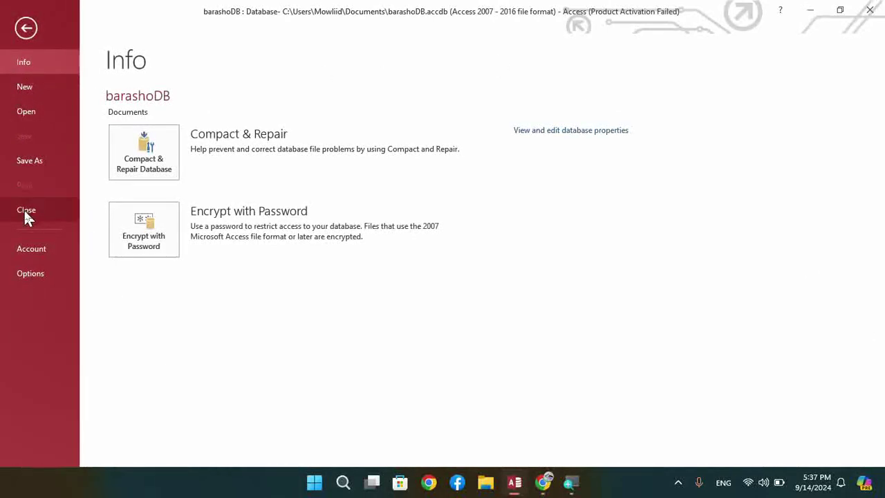
left_click(31, 250)
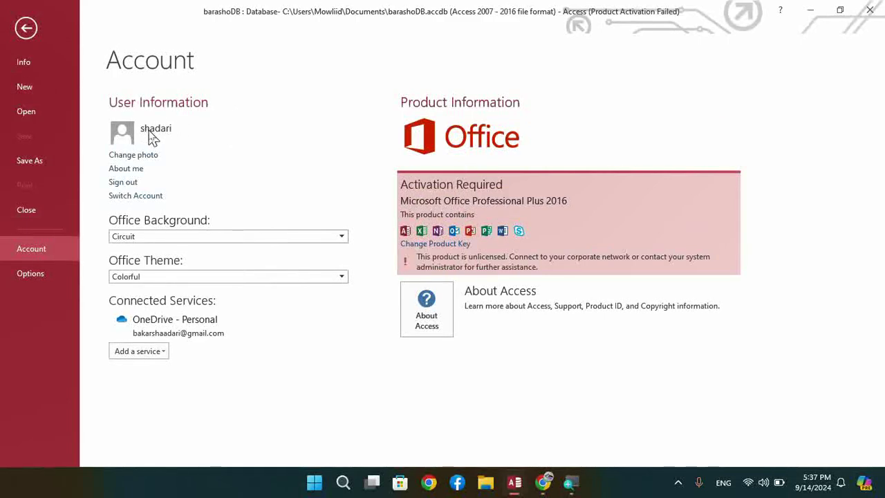
left_click(31, 275)
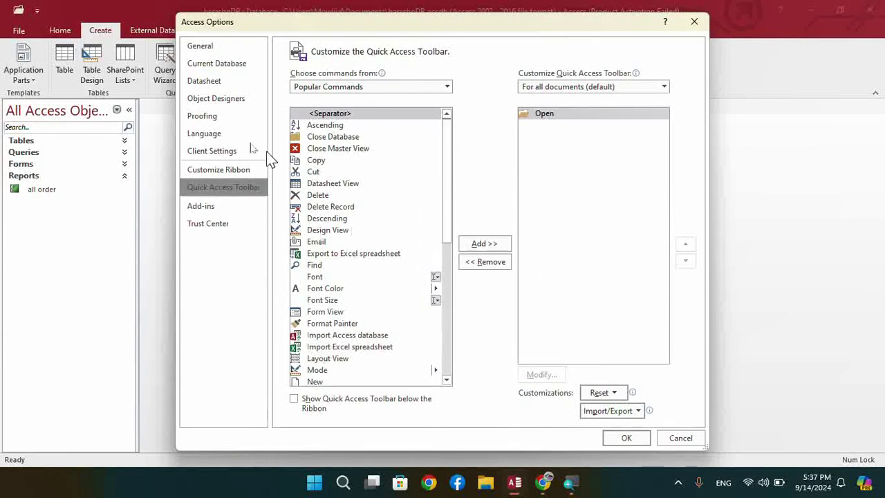
- Review the Language, Current Database, Datasheet and Object Designers settings, then cancel Access Options
left_click(210, 133)
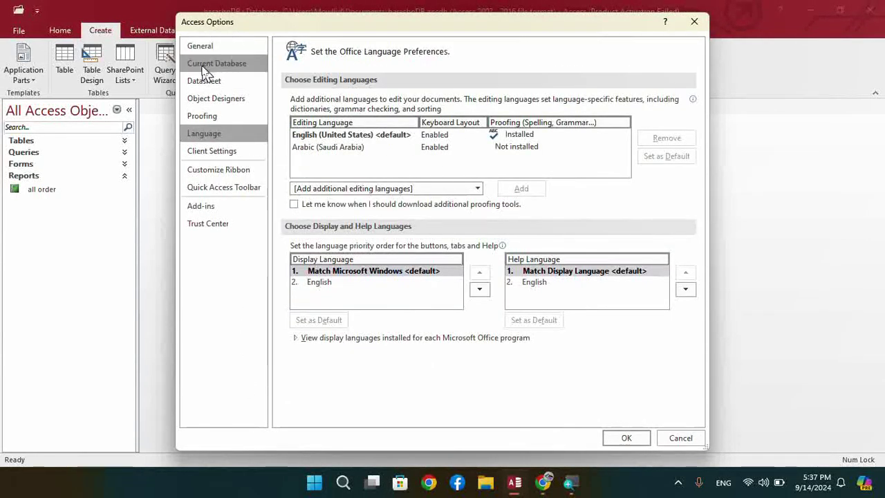
left_click(211, 65)
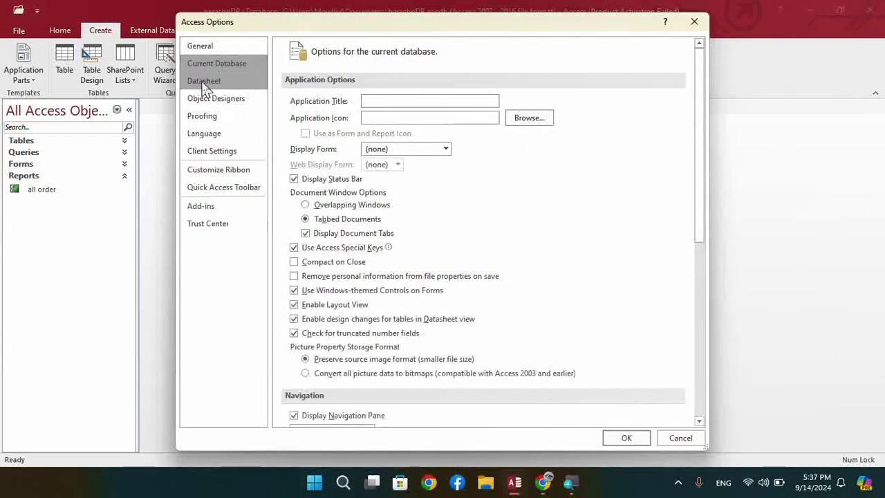
left_click(209, 80)
left_click(230, 99)
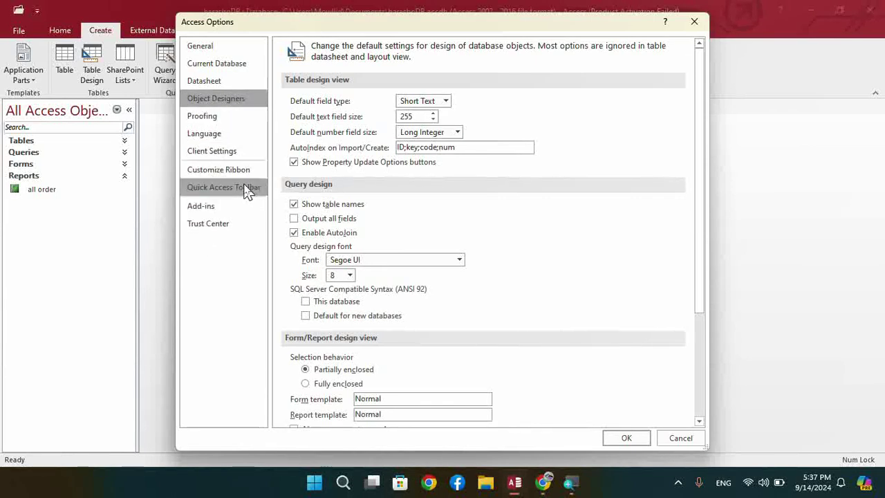
left_click(683, 438)
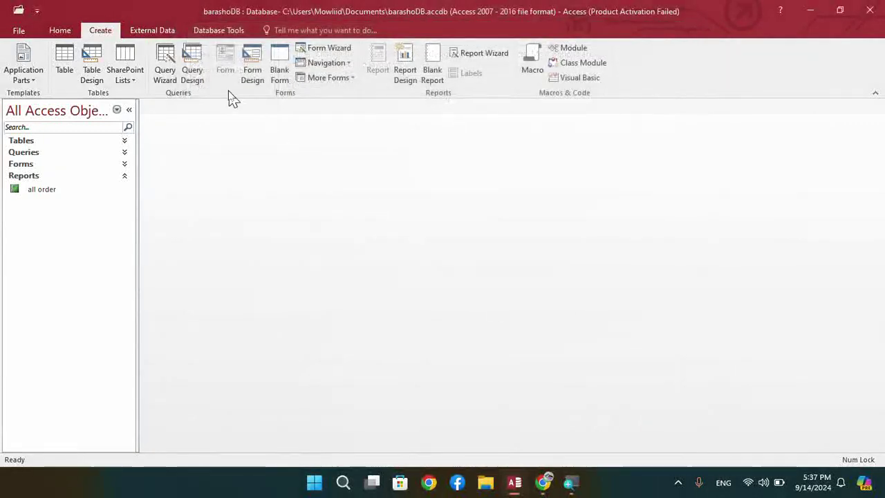
- Close the barashoDB database from the File menu and return to the empty Access window
left_click(22, 31)
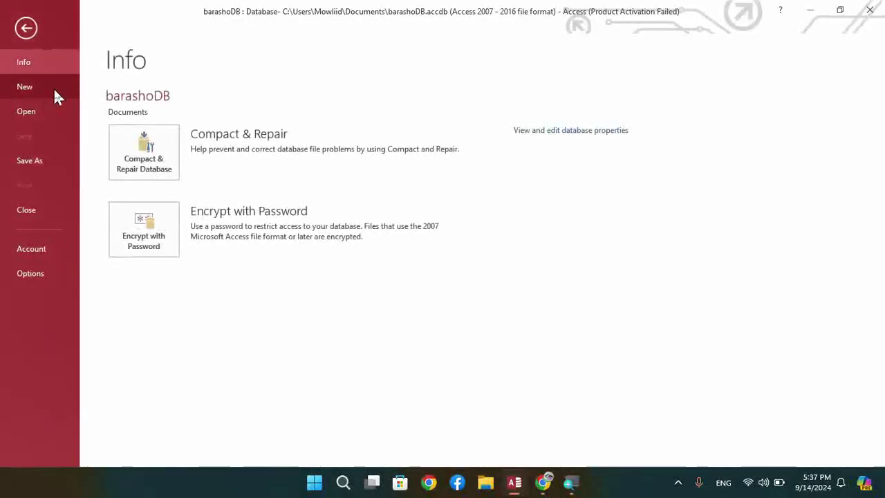
left_click(31, 219)
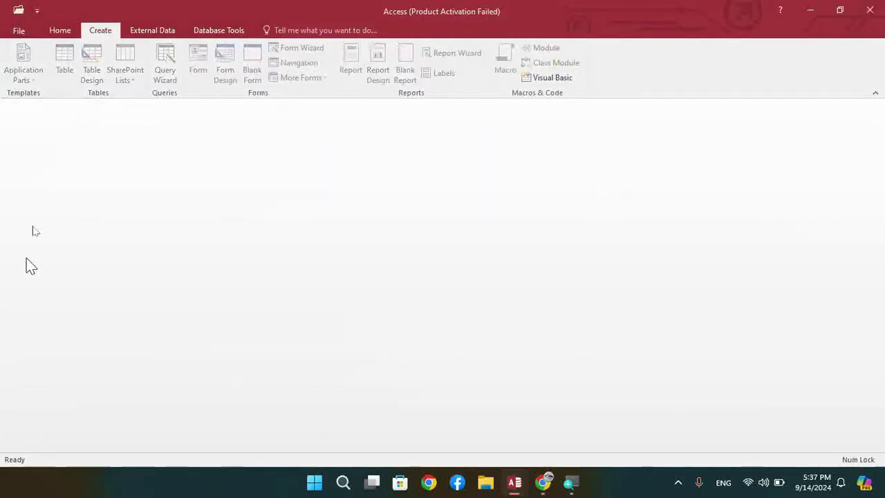
left_click(19, 32)
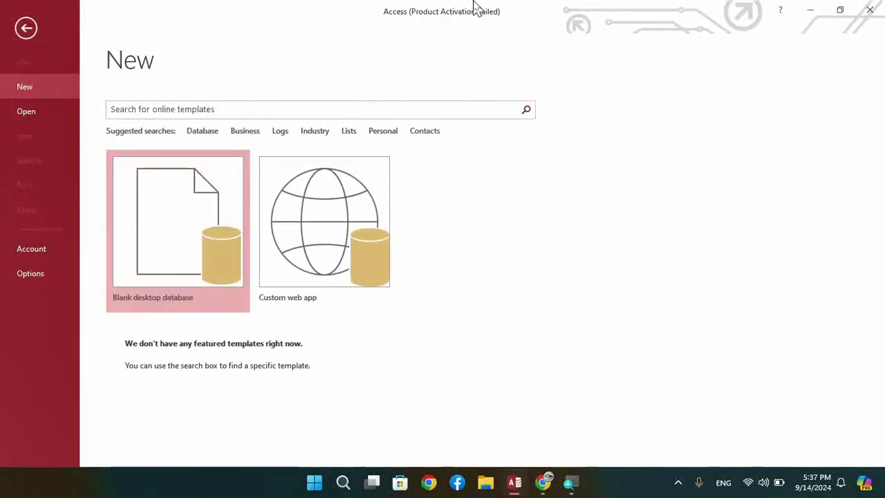
left_click(38, 40)
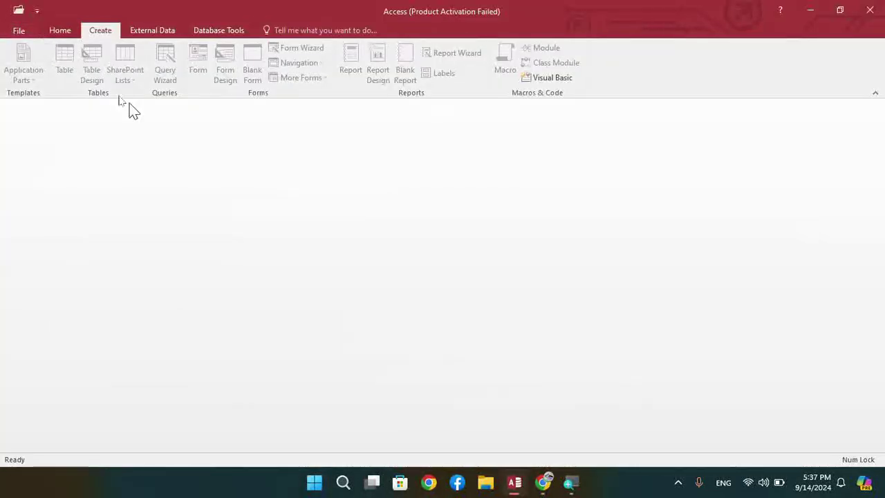
- Reopen barashoDB from the recent databases list
left_click(28, 38)
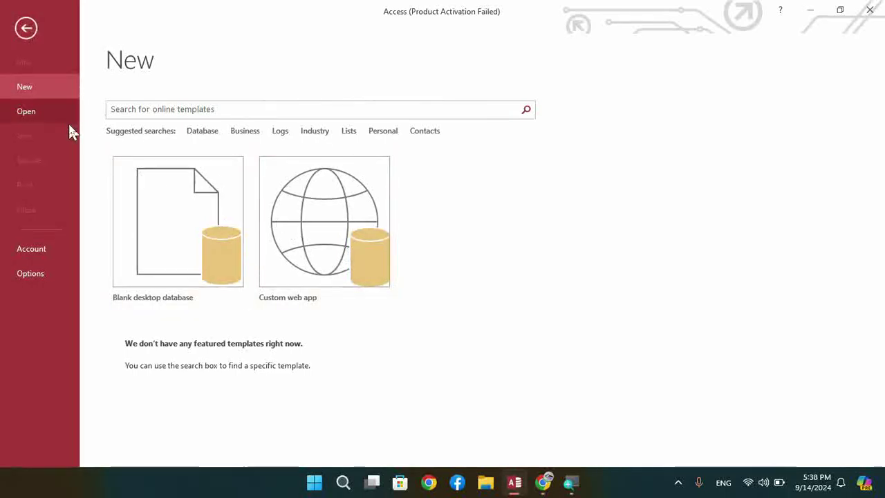
left_click(31, 117)
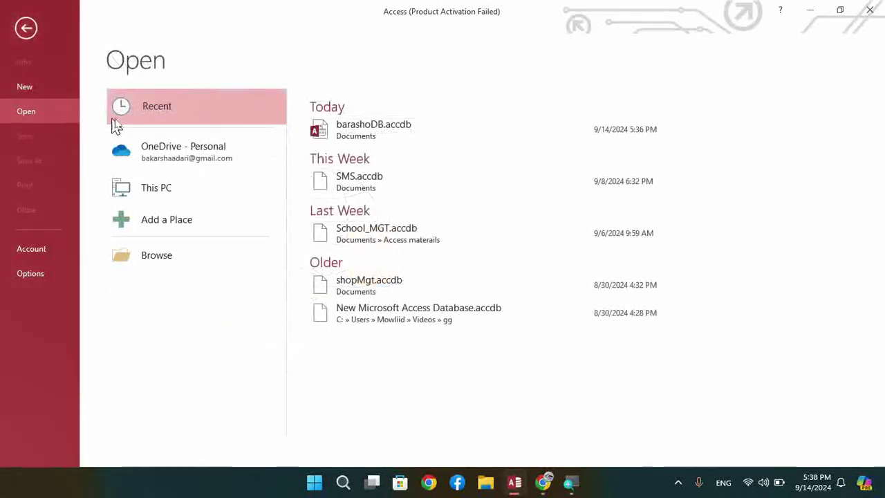
left_click(352, 137)
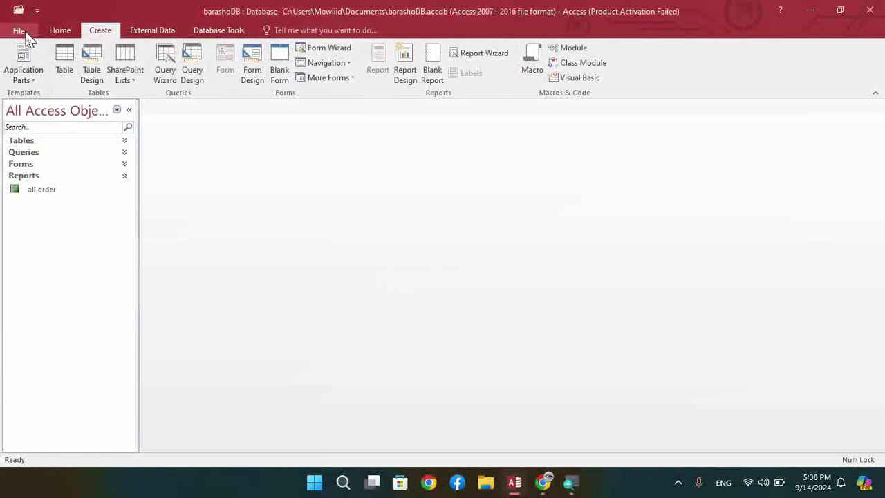
- Close barashoDB again and exit Access with Alt+F4
left_click(21, 32)
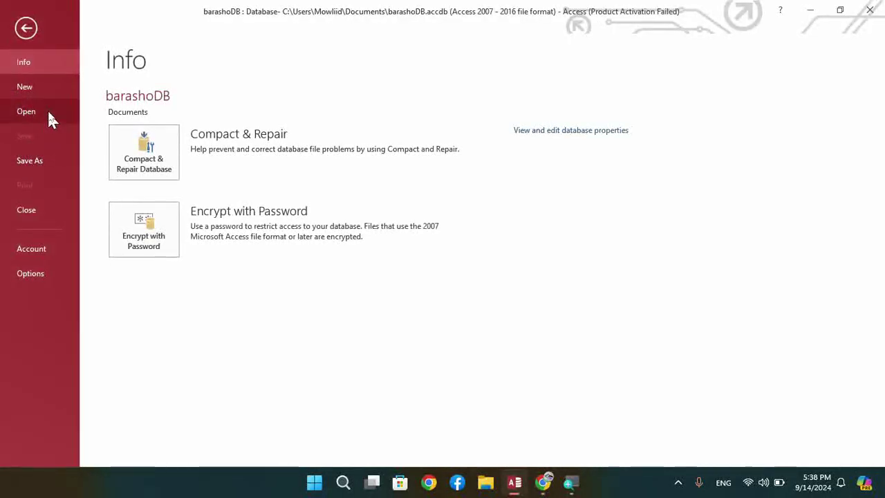
left_click(42, 208)
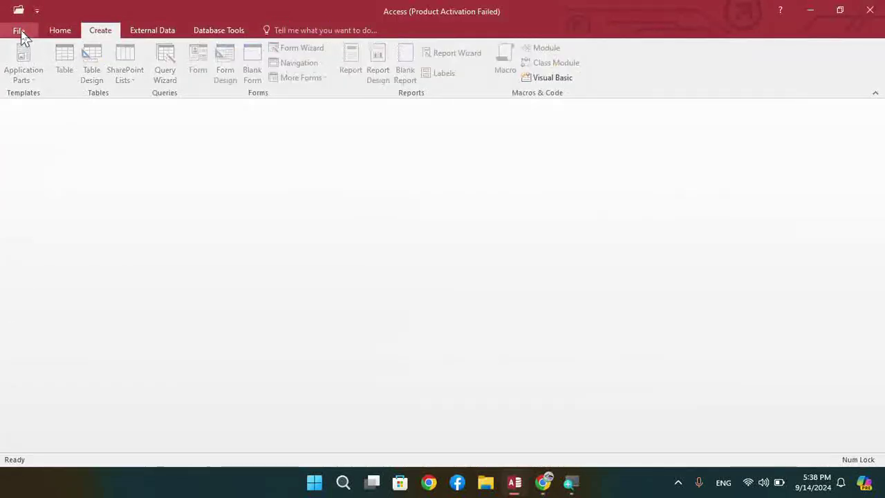
left_click(19, 32)
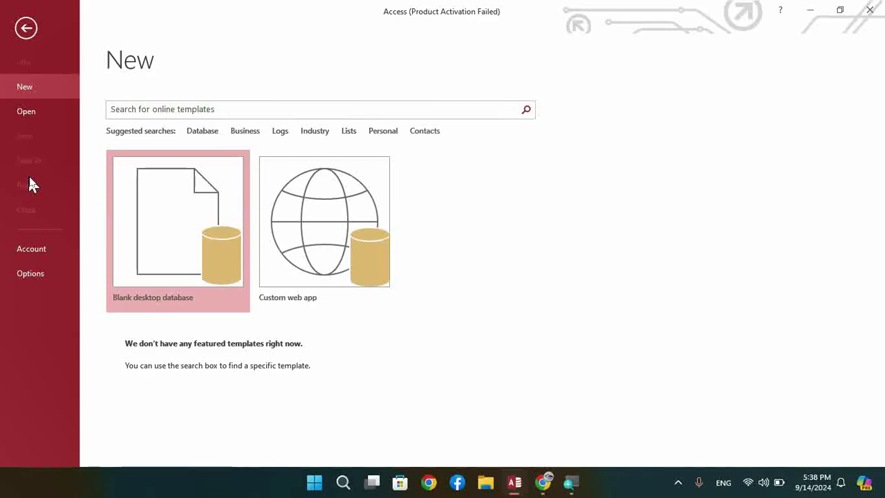
key("alt+F4")
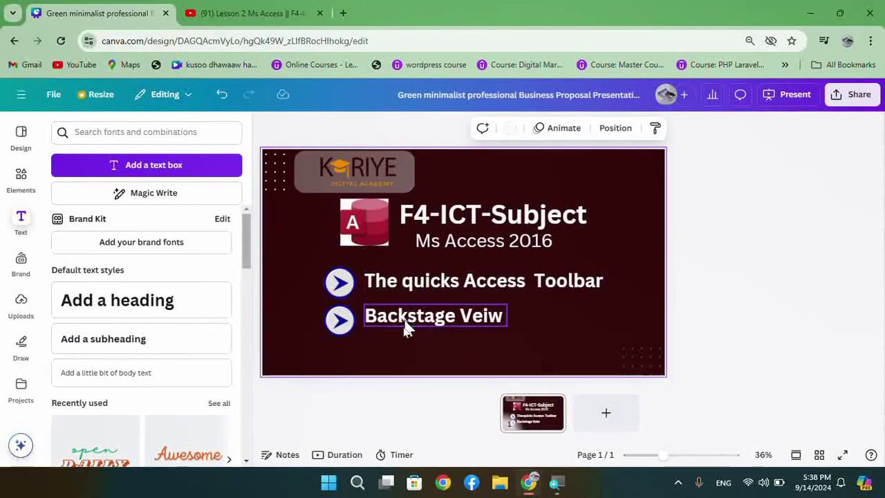
- Bring up the screen recorder's Recording Toolbar from the hidden tray icons over the Canva slide
left_click(678, 482)
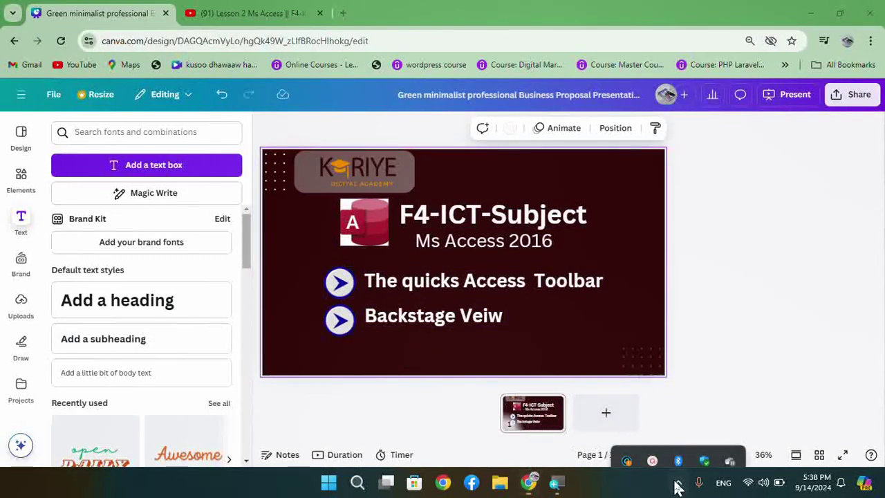
left_click(653, 443)
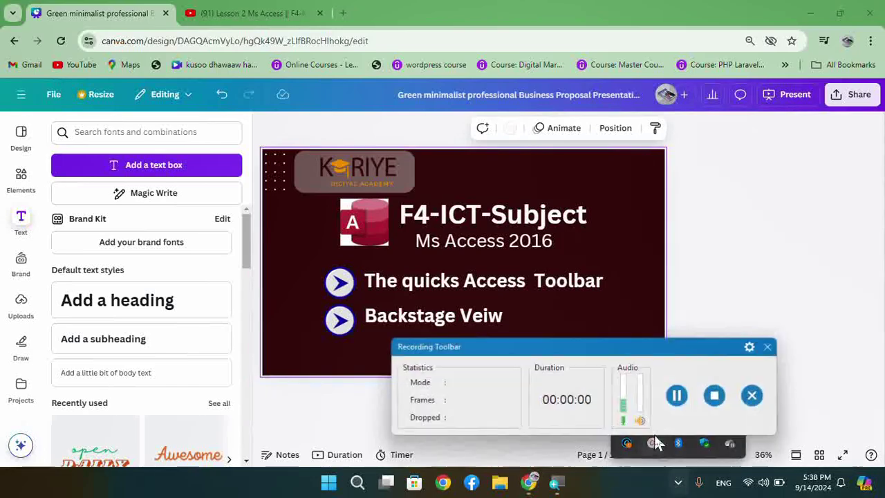